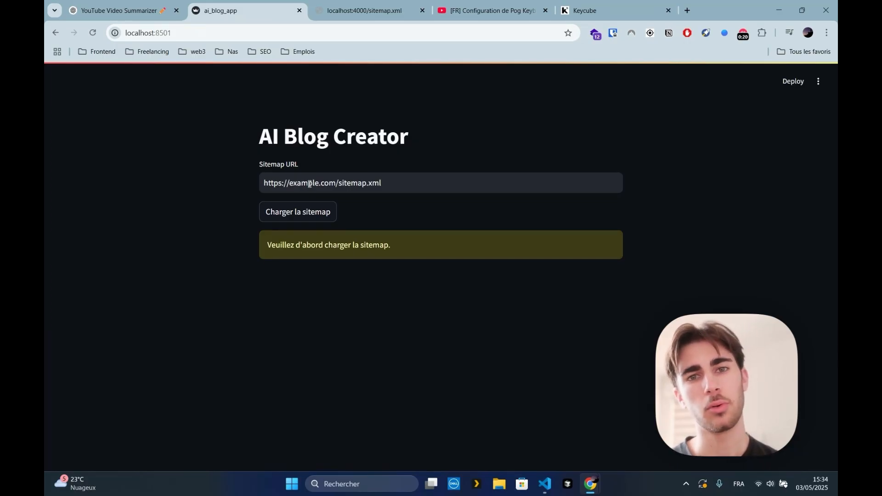
- Look over the Pog Keyboard YouTube video and the open VS Code projects, and return to the blog creator app
click(489, 10)
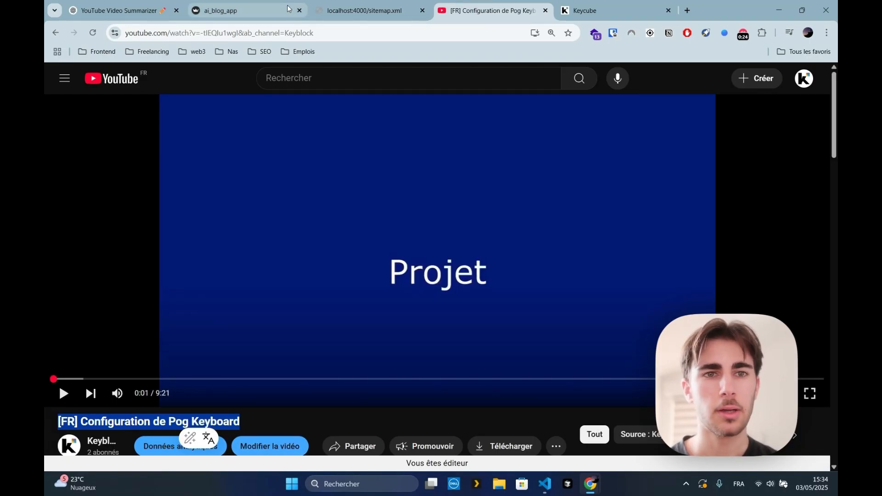
click(229, 10)
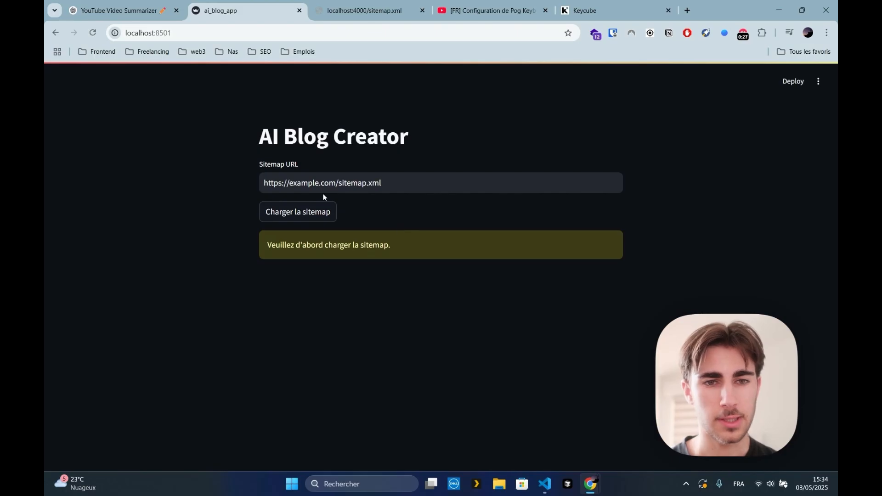
key(alt+Tab)
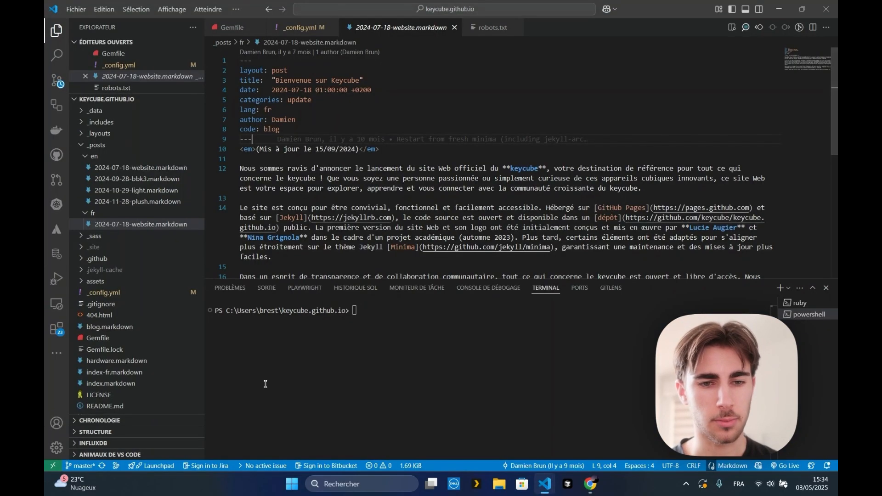
key(alt+Tab)
key(Tab)
key(Tab)
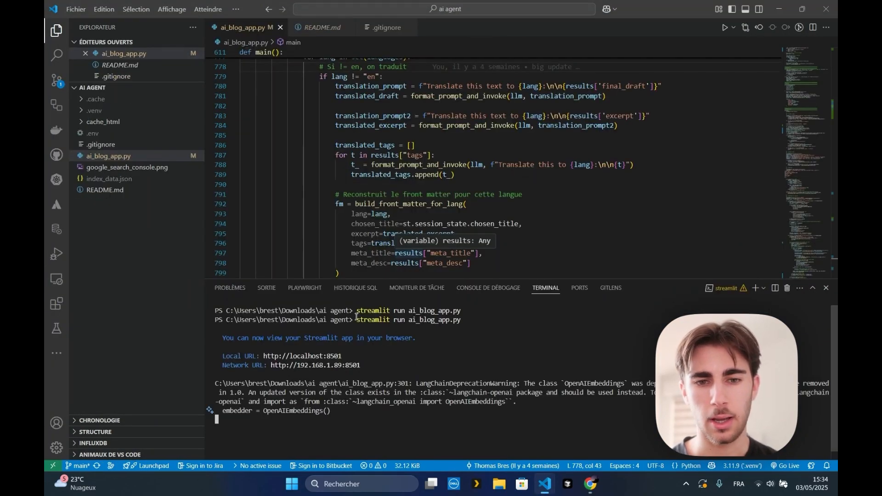
key(alt+Tab)
key(Tab)
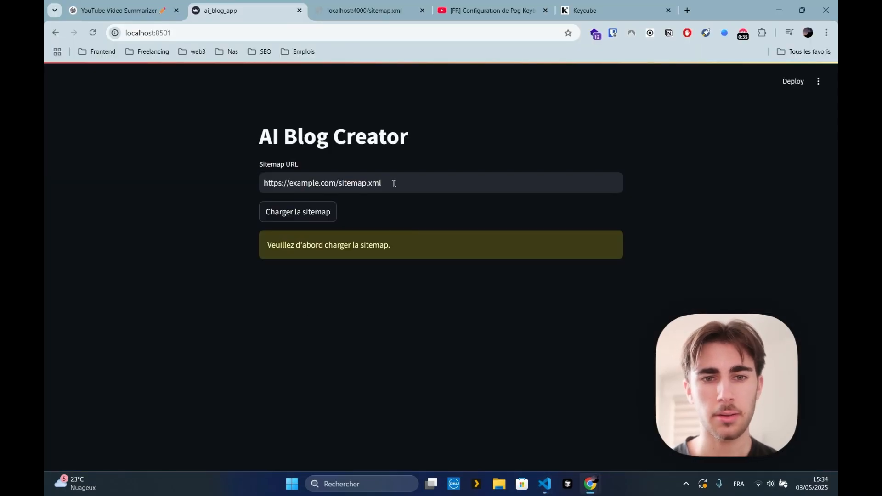
drag(394, 183, 250, 181)
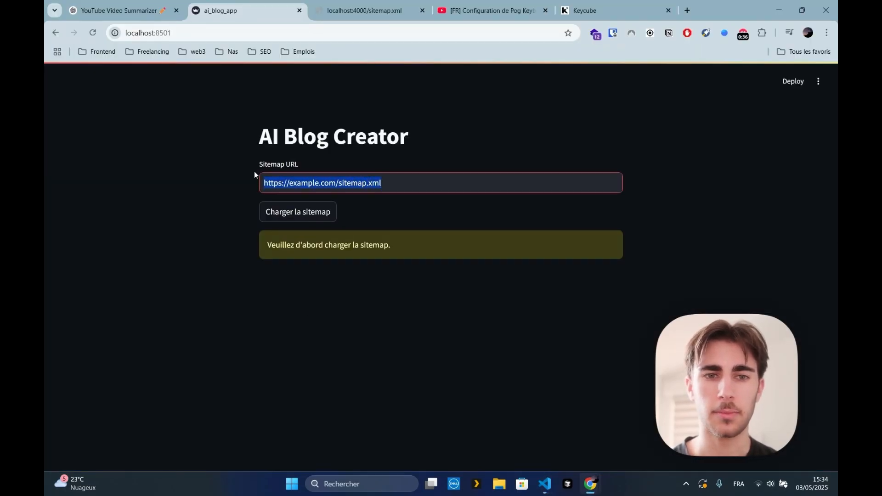
click(367, 5)
key(ctrl+c)
click(229, 7)
key(ctrl+v)
- Look over the local sitemap's XML and the Keycube website it belongs to
key(ctrl+Tab)
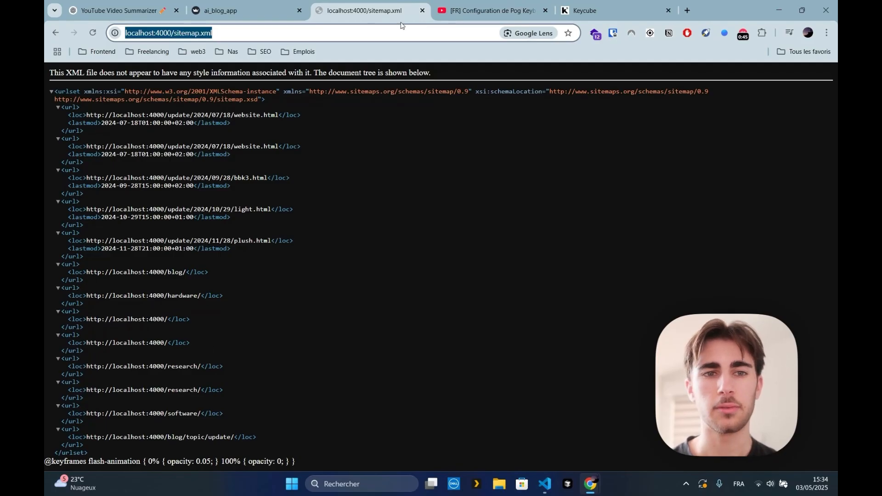
key(ctrl+5)
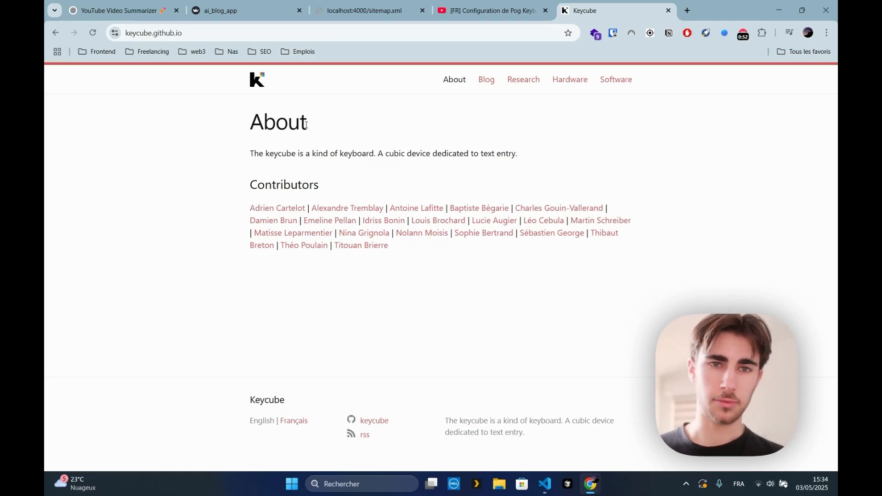
click(221, 11)
click(329, 18)
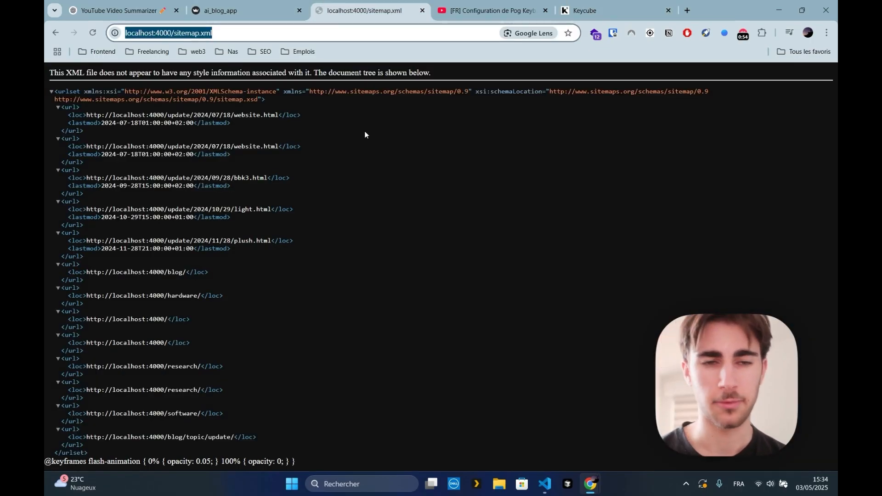
- Expand localhost:4000 in the blog app's URL tree, select all its URLs including the blog group, and index the selection
click(221, 10)
scroll(275, 309, down, 1)
click(263, 289)
scroll(330, 223, down, 1)
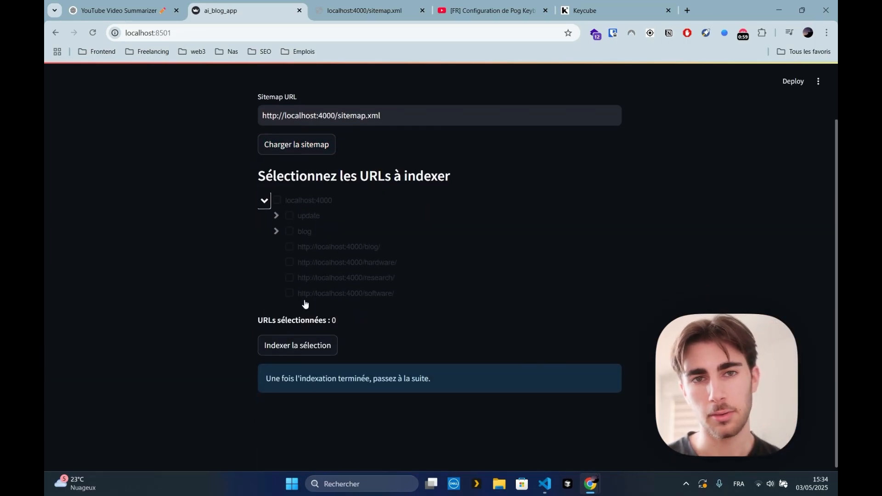
click(278, 201)
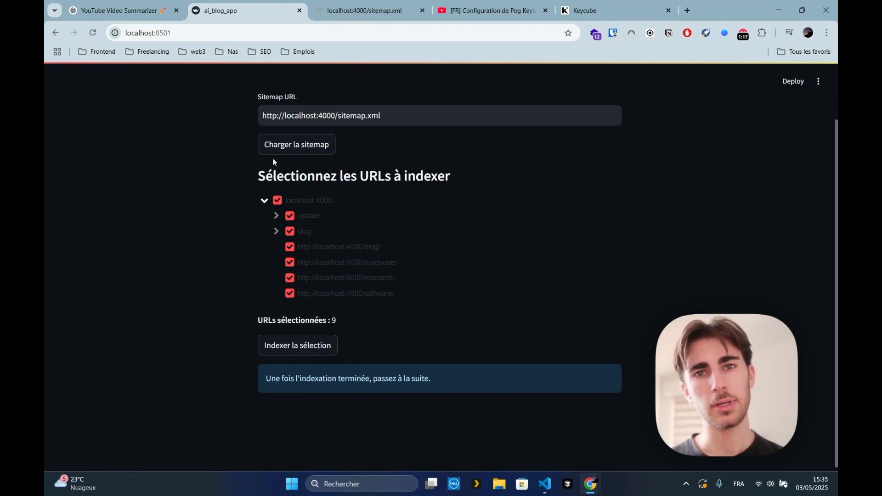
click(289, 231)
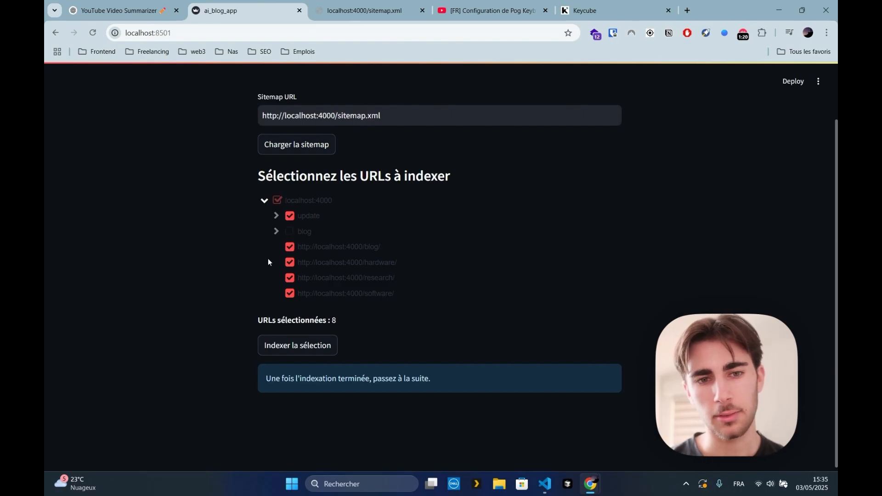
click(290, 232)
click(290, 344)
- Copy the Pog video transcript from the YouTube Video Summarizer chat and paste it as the optional external text for title generation
scroll(290, 345, down, 2)
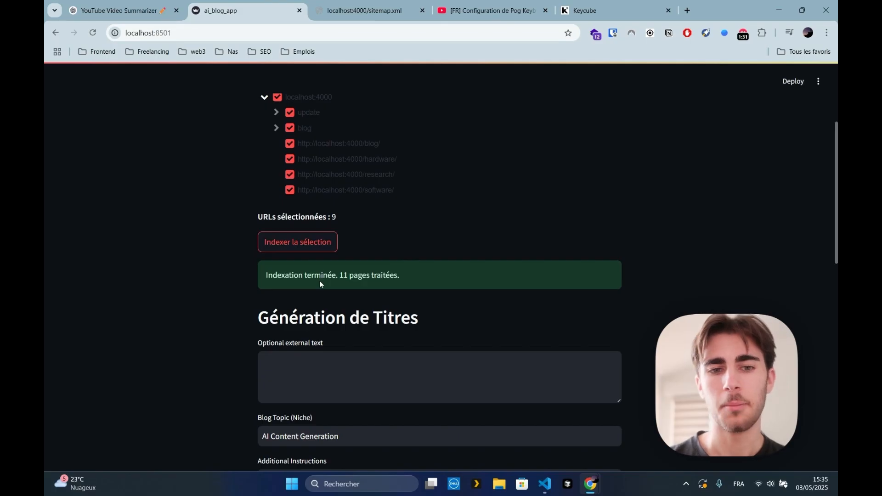
scroll(321, 284, down, 1)
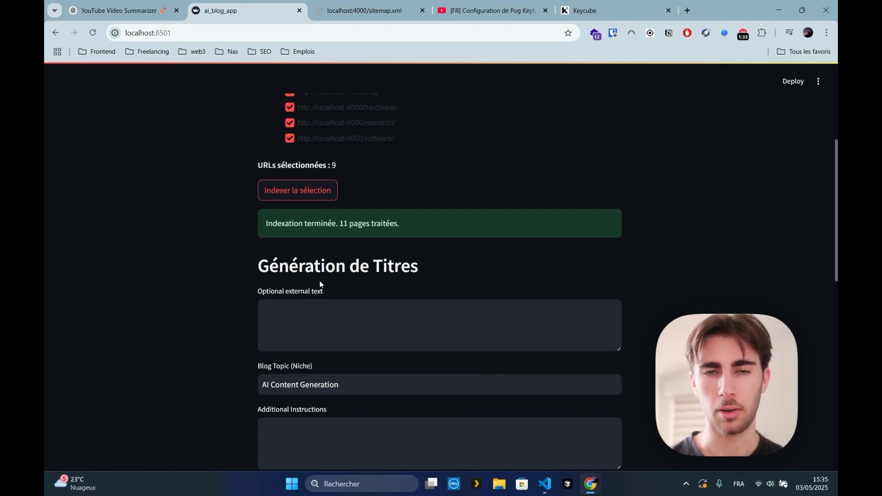
scroll(416, 247, down, 1)
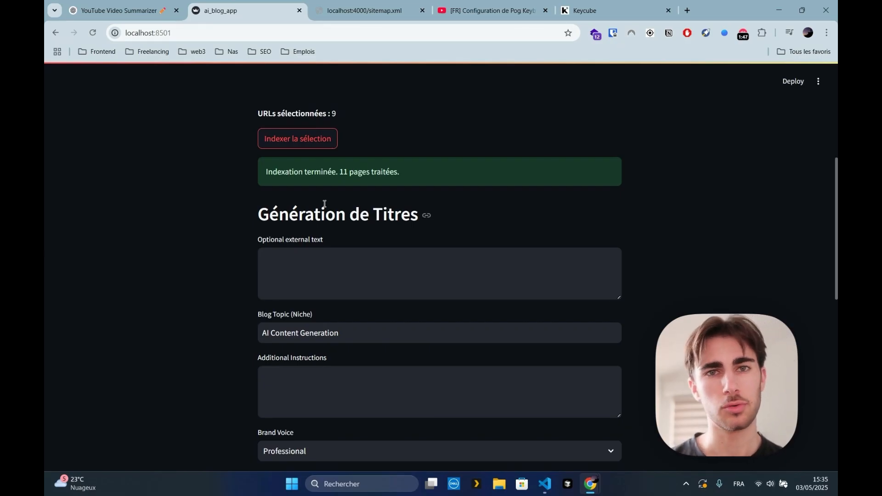
click(119, 10)
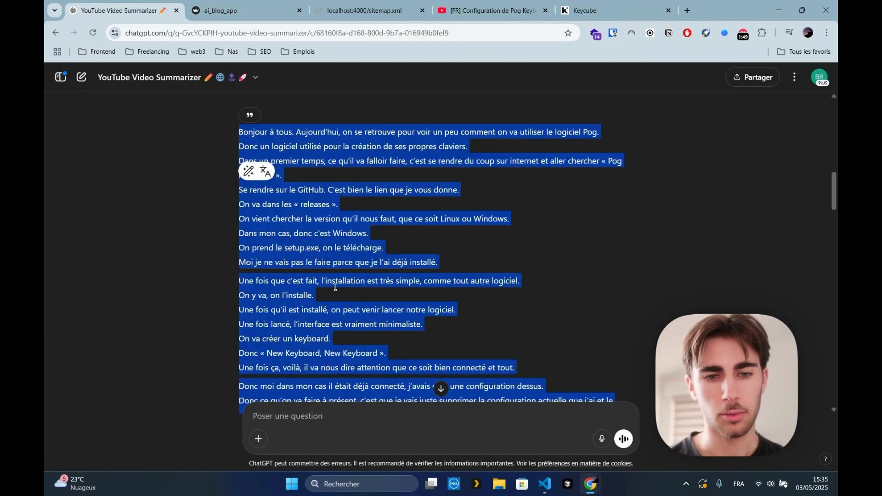
click(230, 10)
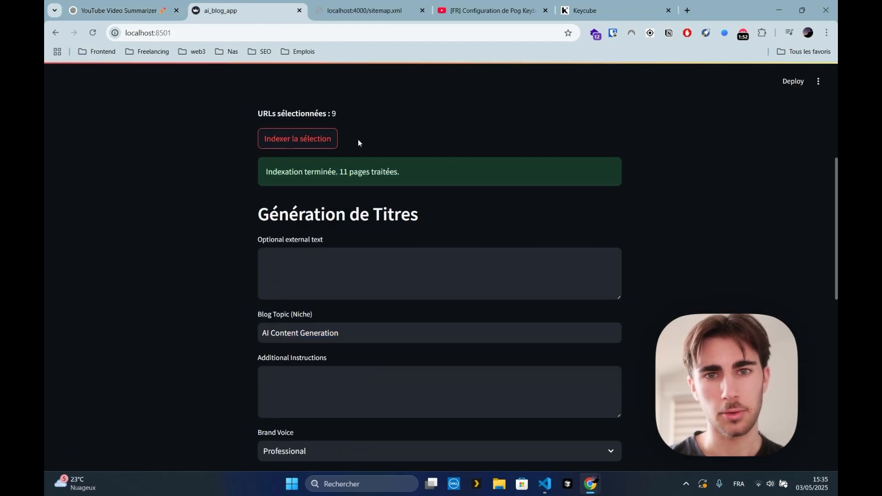
click(487, 11)
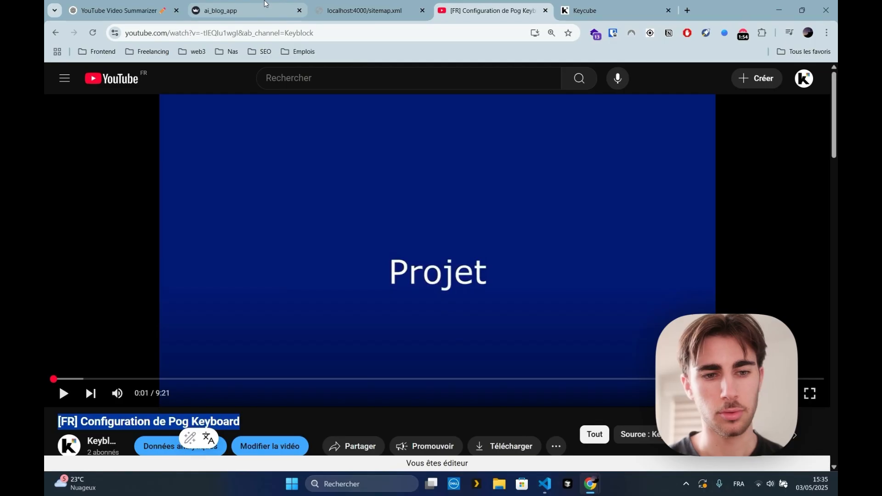
click(265, 9)
click(306, 287)
key(ctrl+v)
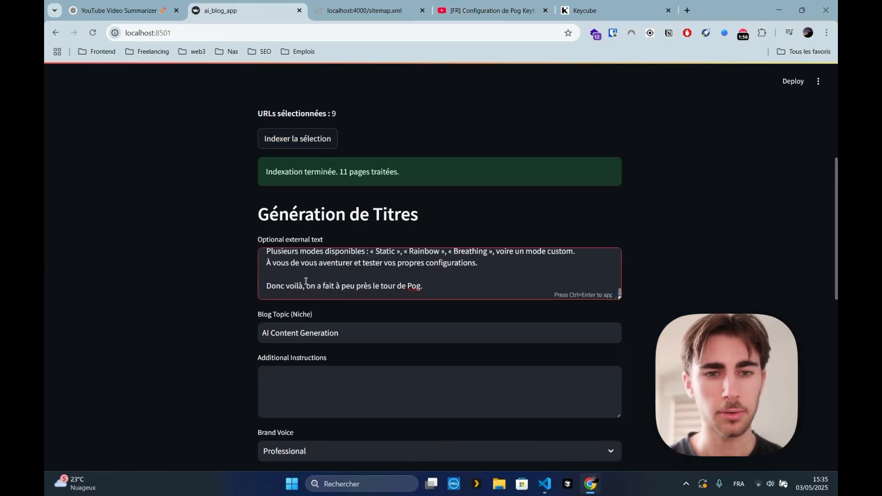
- Replace the blog topic with "Configuration de Pog Keyboard", copied from the YouTube video's title
scroll(343, 277, up, 2)
scroll(228, 296, down, 2)
triple_click(294, 228)
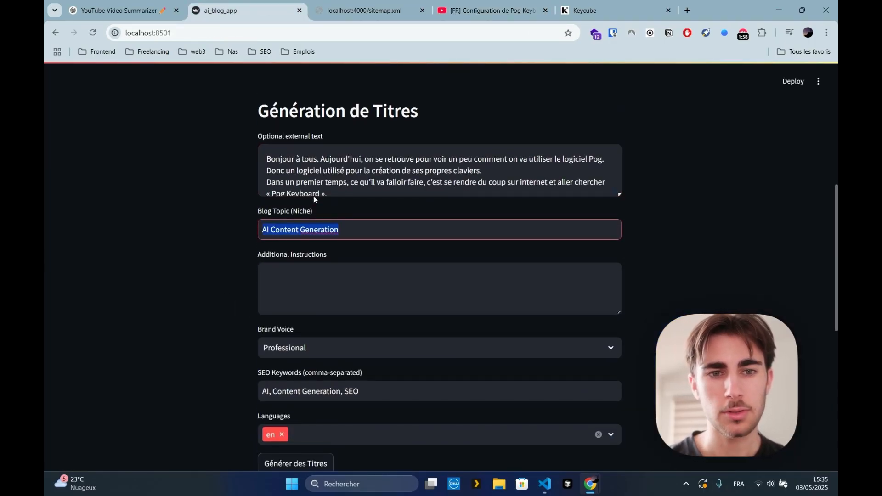
click(487, 10)
drag(248, 415, 81, 421)
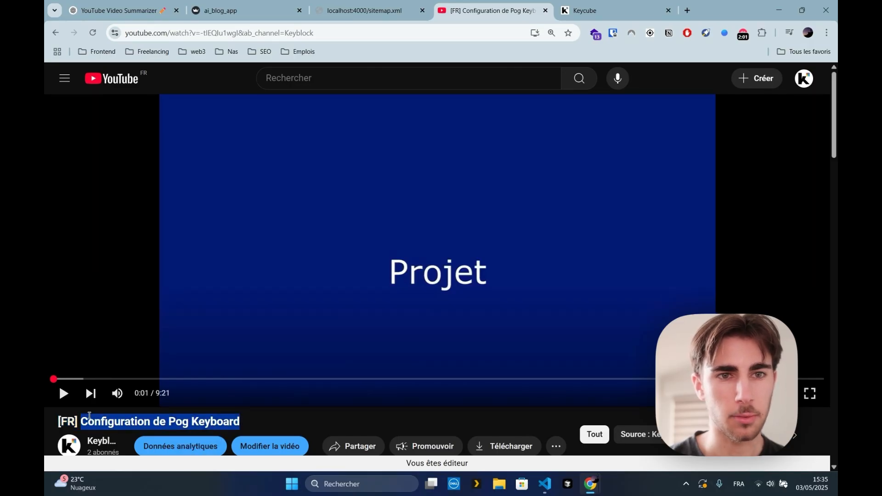
click(248, 9)
key(ctrl+v)
- Set the brand voice to Casual
scroll(248, 239, down, 1)
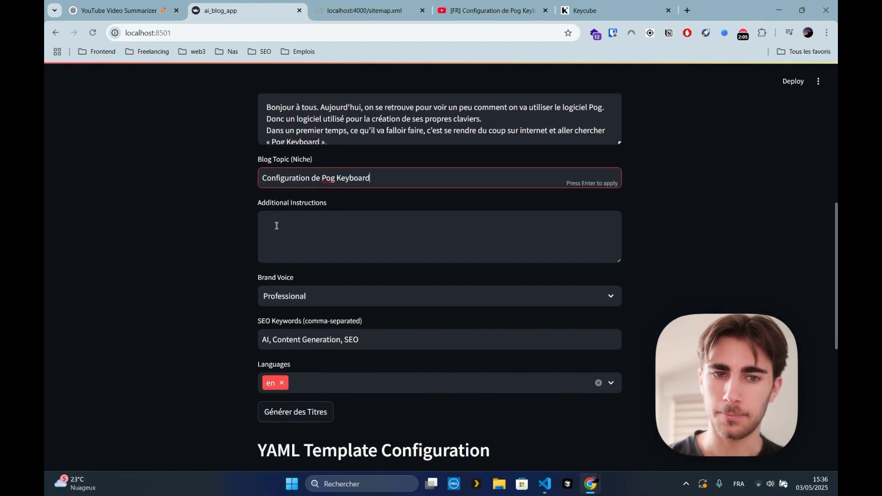
scroll(321, 275, down, 1)
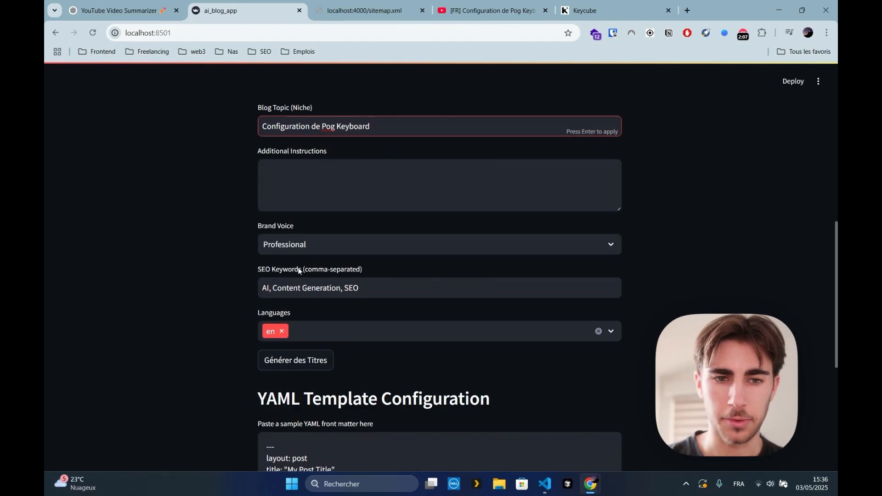
click(299, 243)
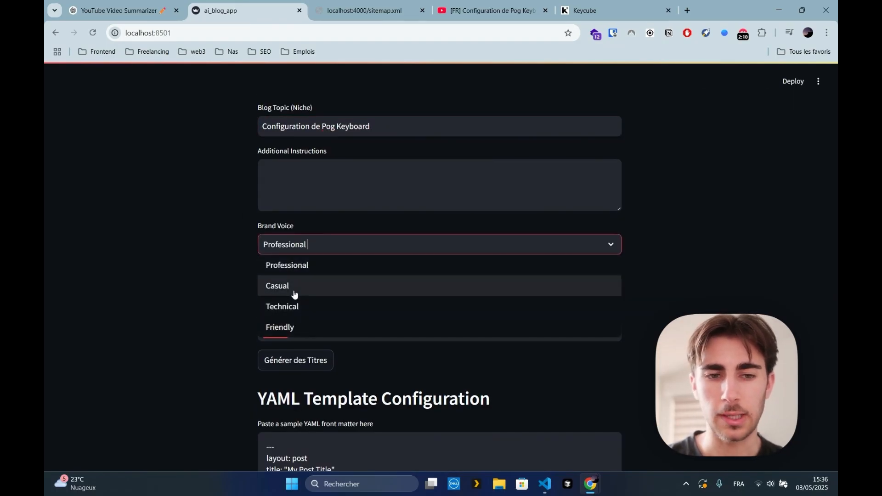
click(298, 288)
- Replace the SEO keywords with "KeyCube, Config, POG, Keyboard"
click(298, 286)
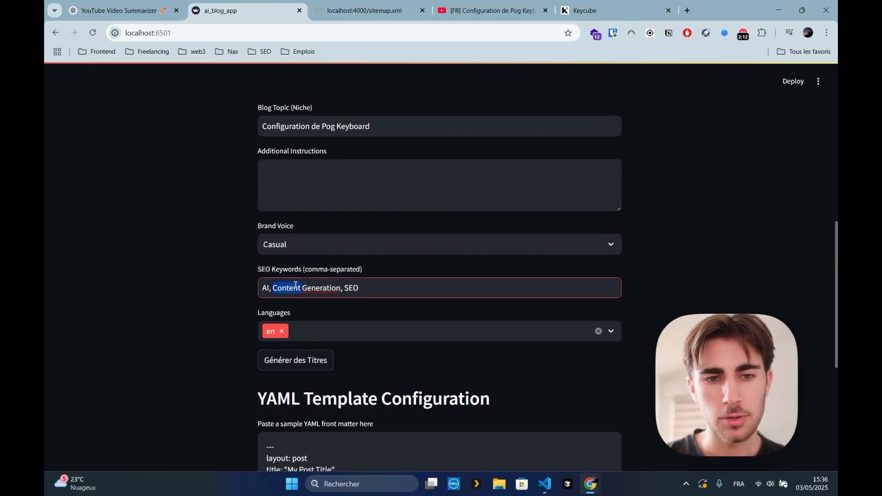
key(ctrl+a)
key(BackSpace)
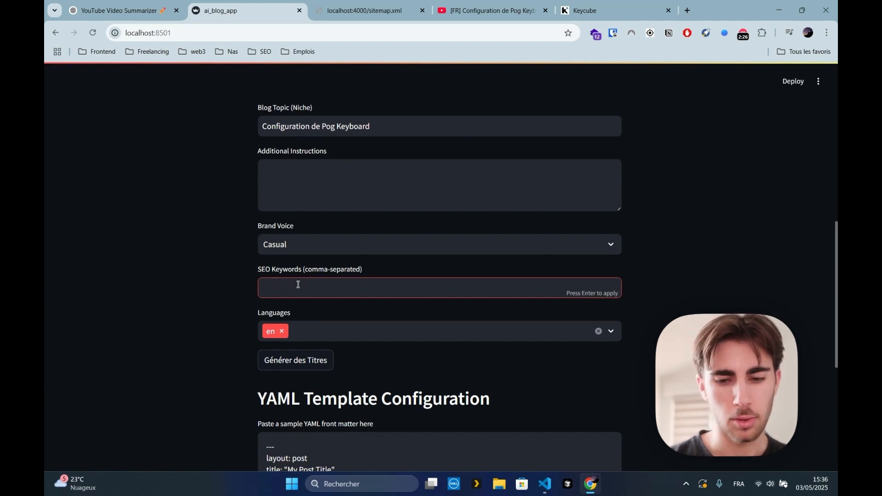
text(Keycube, Config, POG, Keyboard)
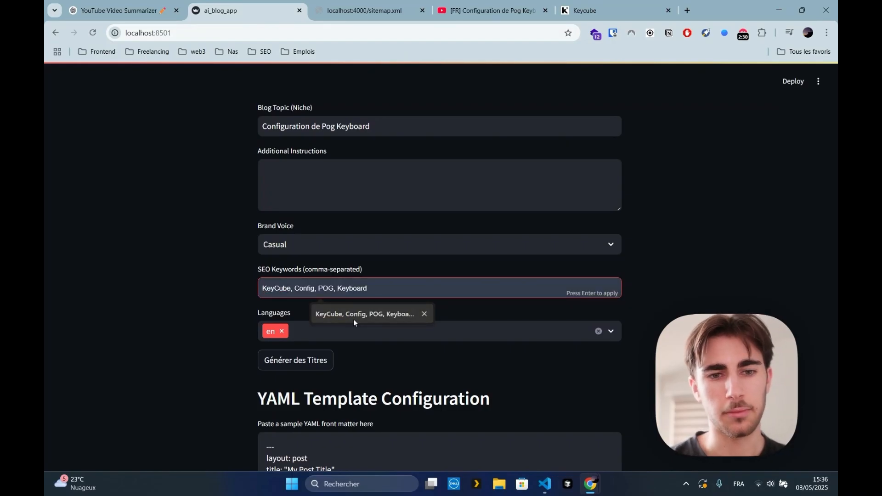
click(354, 317)
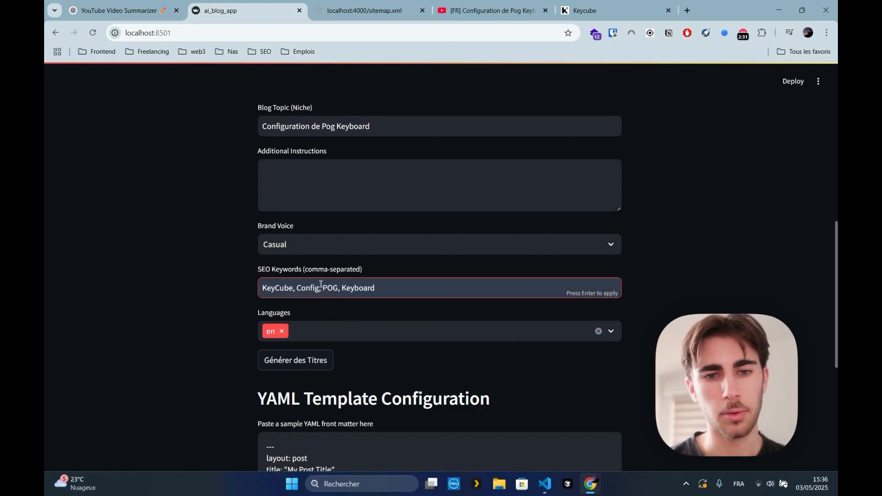
- Add fr to the languages alongside en and generate the blog titles
click(332, 338)
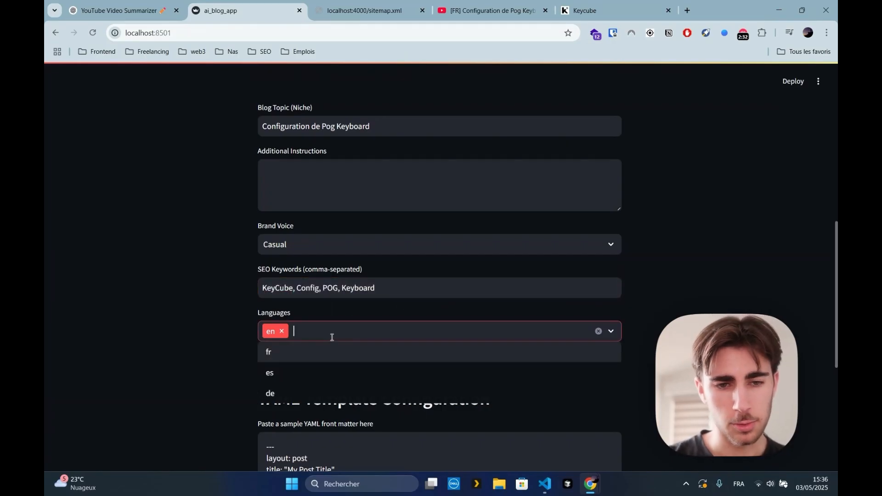
click(285, 354)
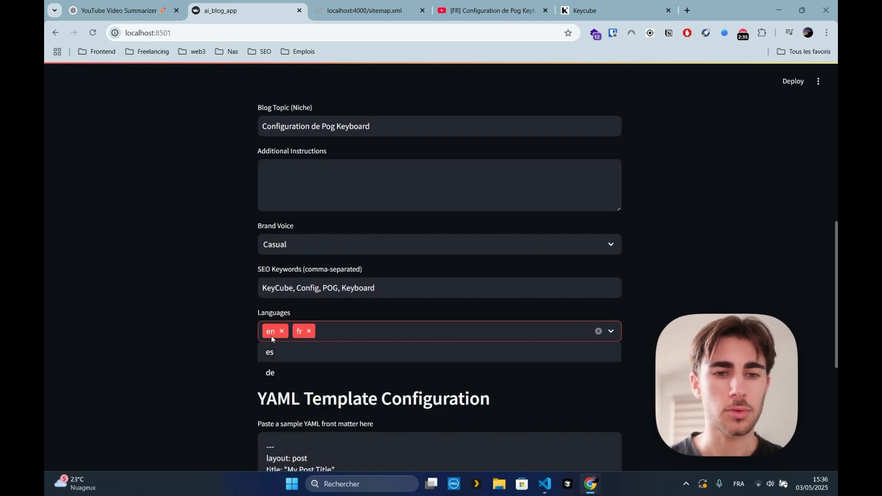
click(222, 342)
click(314, 366)
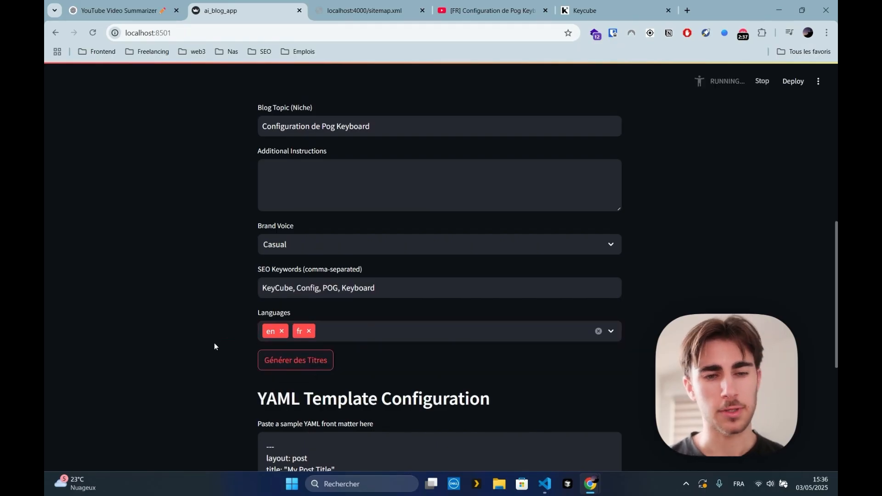
- Choose the generated title "Customize, Create, Conquer: Configuring Your Pog Keyboard Like a Pro"
scroll(214, 343, down, 1)
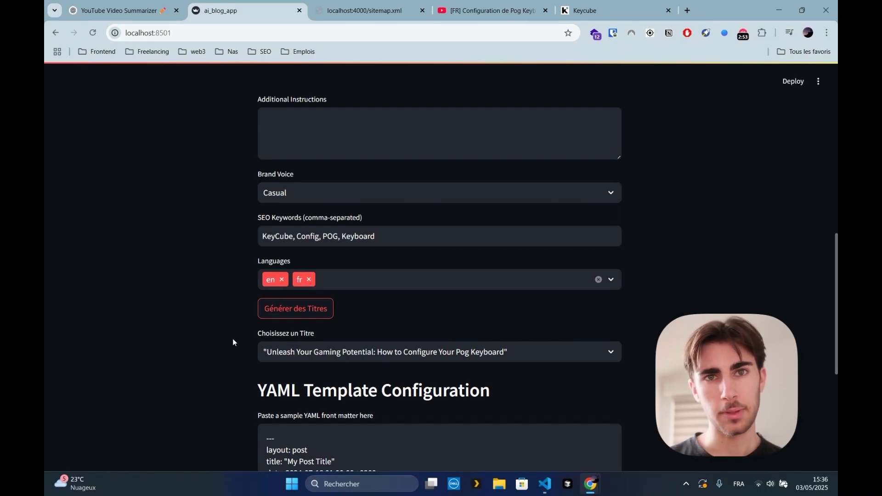
click(277, 350)
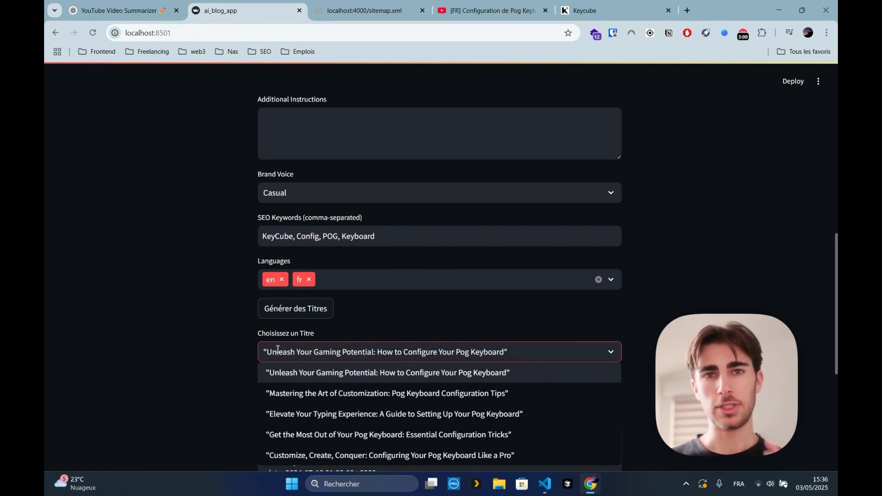
scroll(267, 347, down, 1)
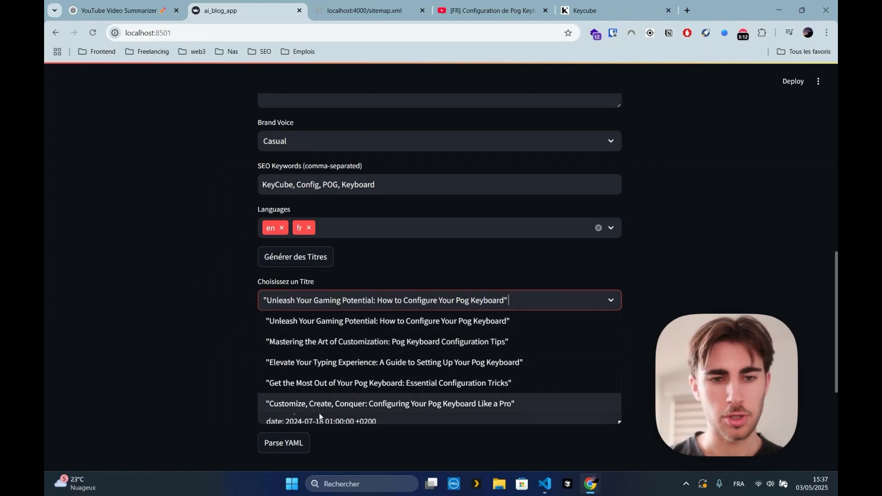
click(372, 405)
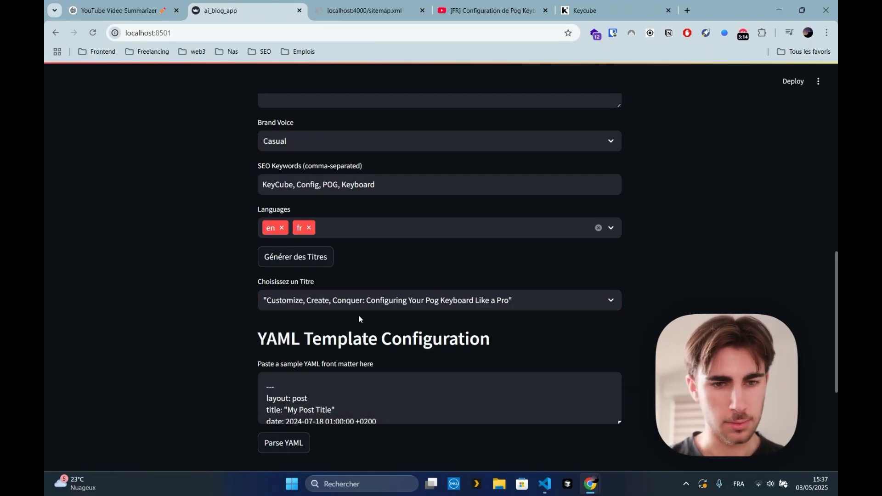
- Switch to Visual Studio Code and copy the whole front matter block of the French post 2024-07-18-website.markdown
scroll(207, 316, down, 2)
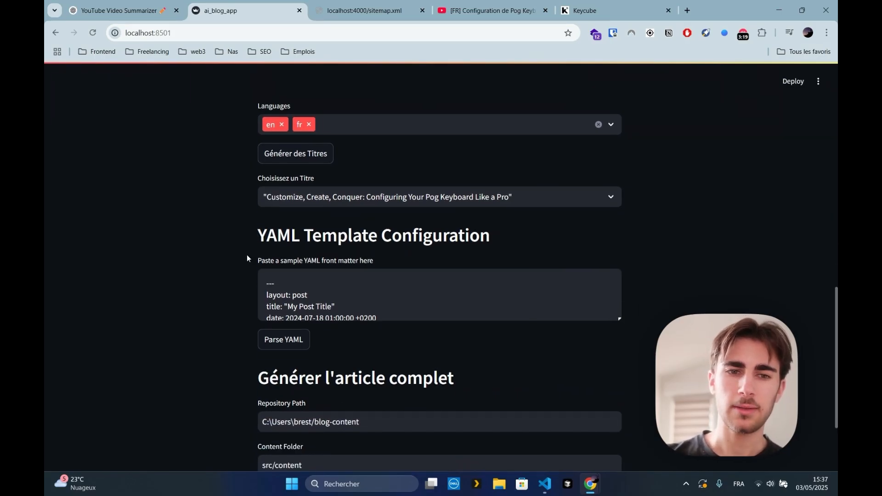
scroll(281, 284, down, 3)
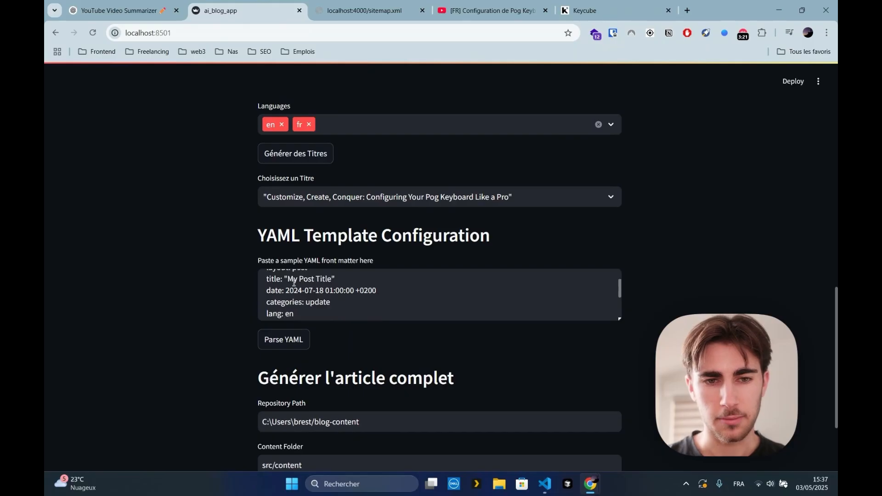
scroll(312, 248, up, 3)
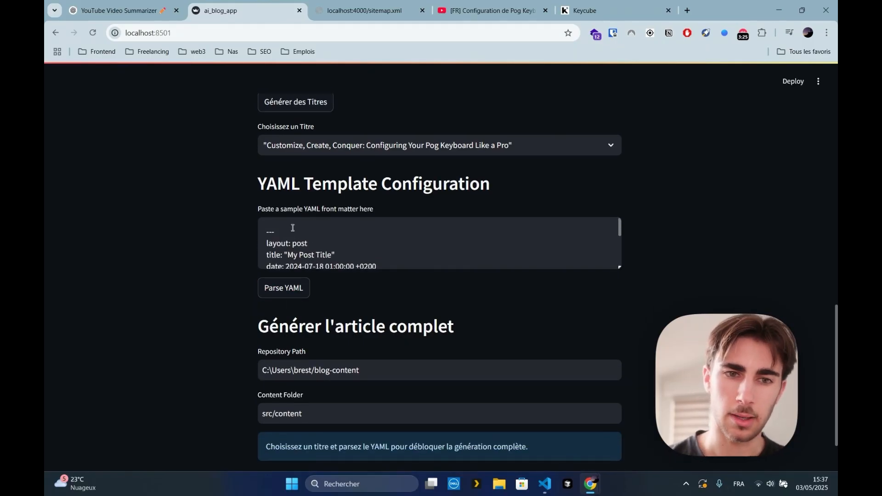
key(alt+Tab)
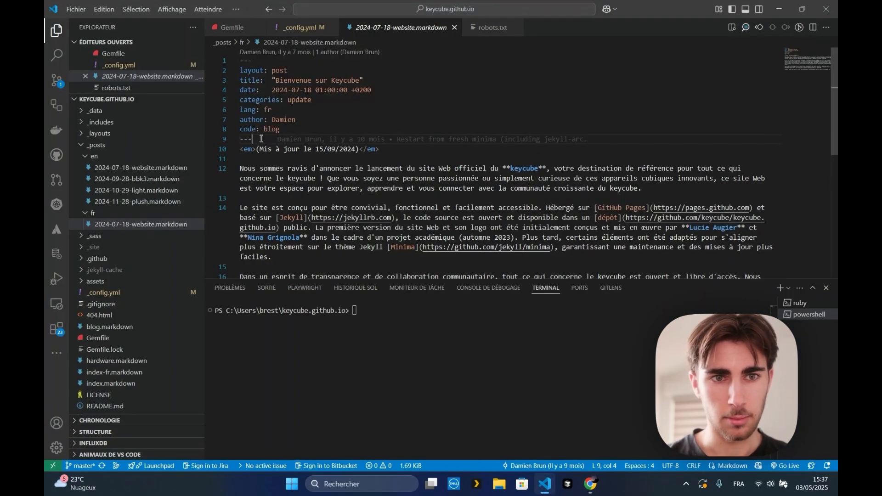
key(ctrl+shift+Home)
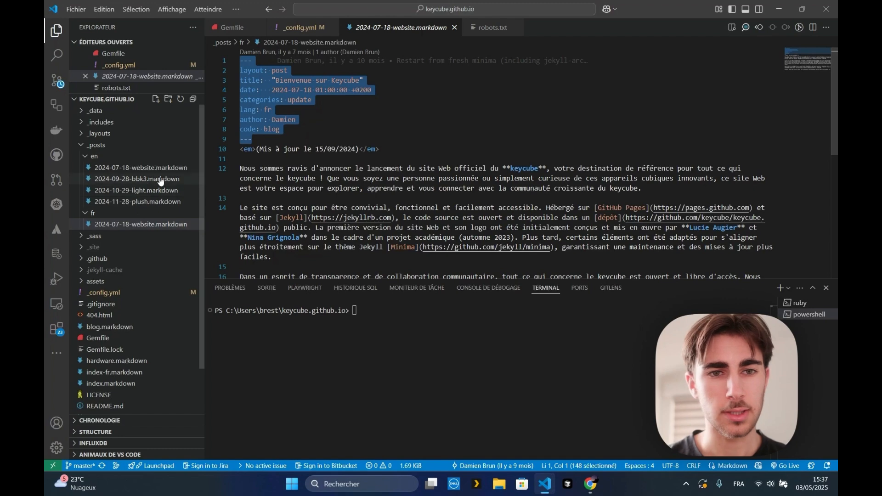
key(Tab)
key(ctrl+z)
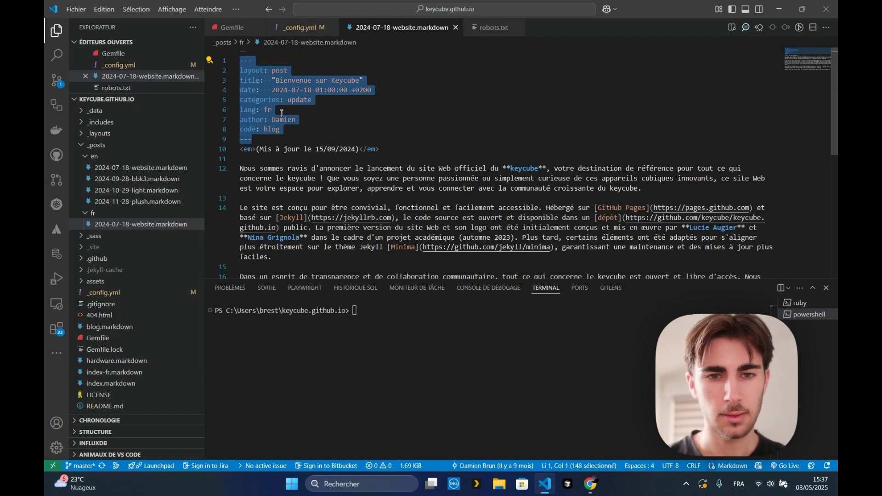
- Back in the blog app, replace the sample YAML front matter with the copied block and parse it
key(alt+Tab)
click(337, 251)
key(ctrl+a)
key(ctrl+v)
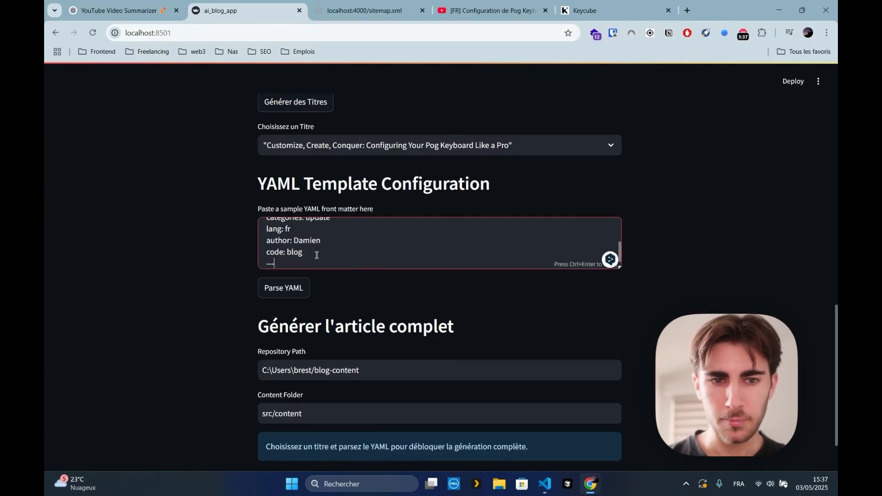
click(298, 289)
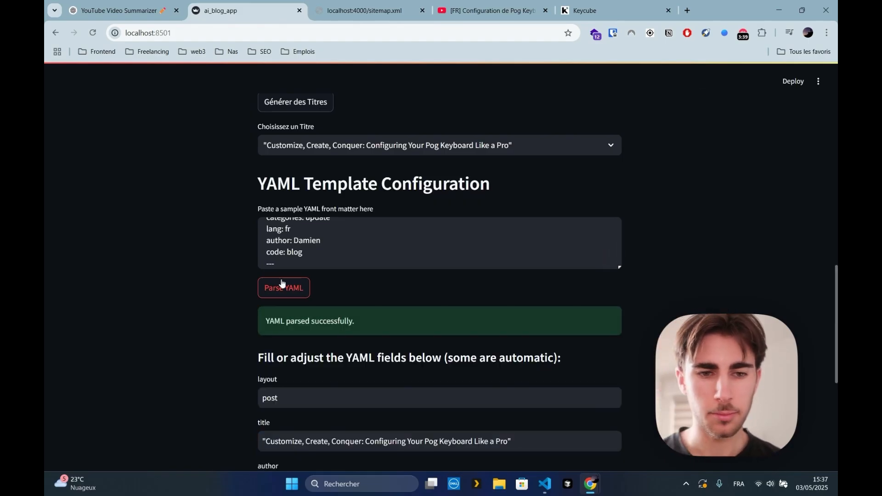
- Compare the parsed YAML fields with the pasted front matter, including its date line
scroll(285, 275, down, 2)
scroll(263, 321, down, 1)
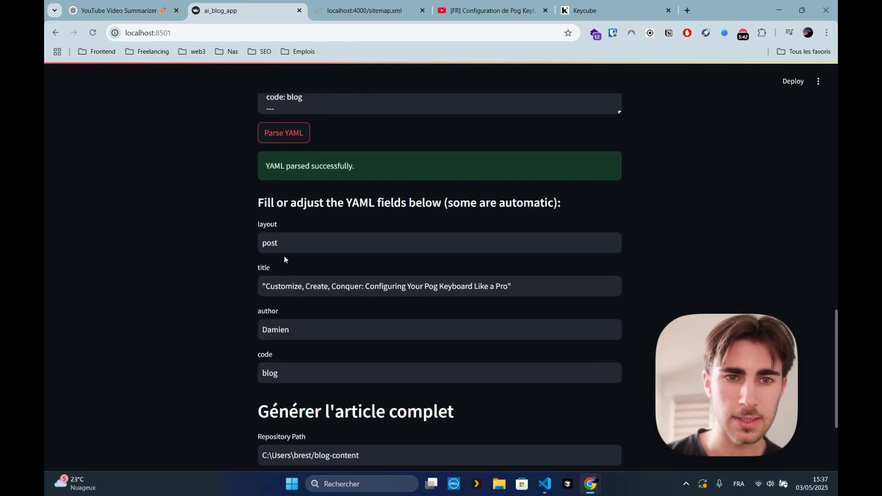
scroll(264, 260, up, 2)
scroll(268, 196, up, 2)
drag(267, 202, 392, 203)
scroll(281, 335, down, 1)
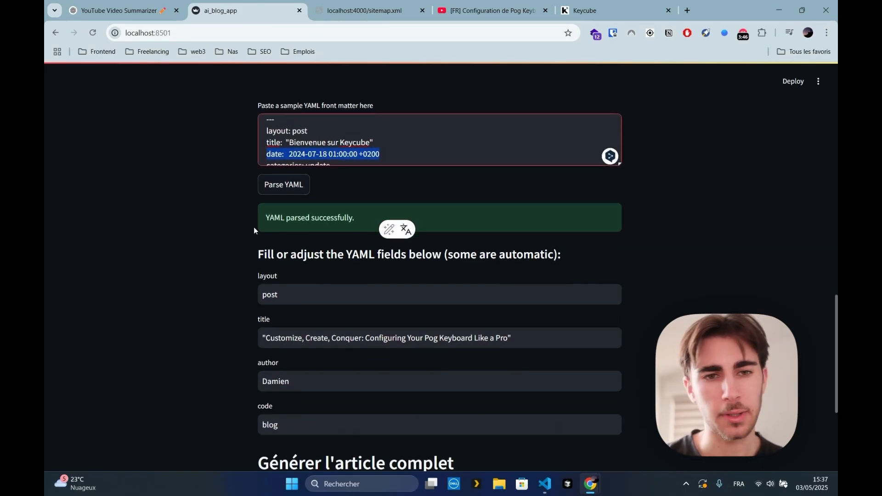
click(226, 241)
scroll(225, 242, down, 1)
click(284, 241)
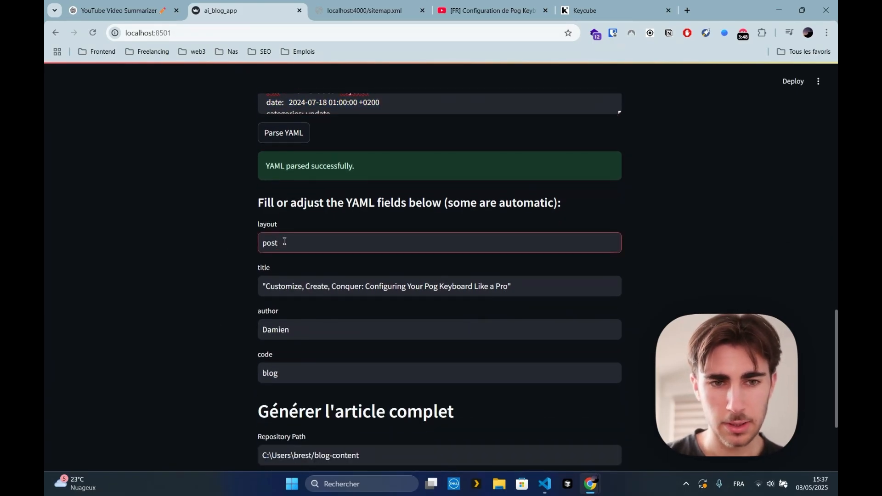
- Replace the value of the YAML author field with the new author's first name
double_click(293, 330)
key(BackSpace)
text(Thomas)
scroll(219, 340, down, 3)
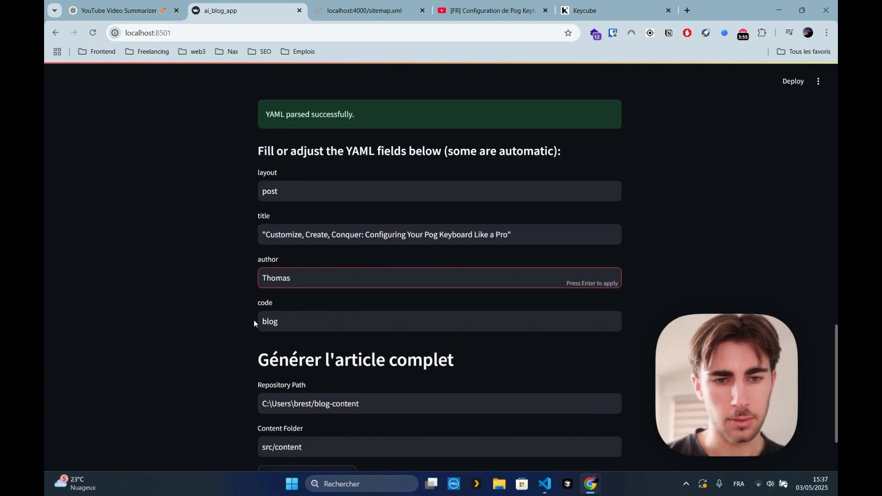
- Copy the keycube.github.io folder path from the Visual Studio Code terminal and enter it as the blog app's repository path
scroll(263, 332, down, 1)
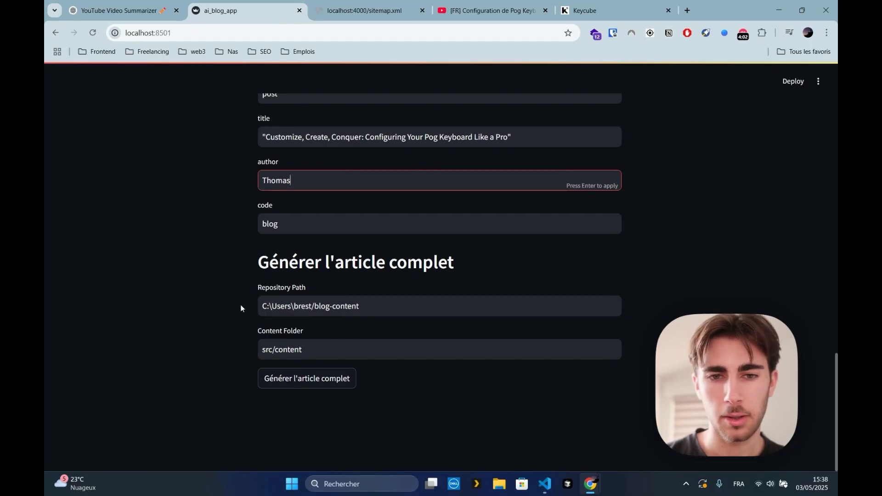
key(alt+Tab)
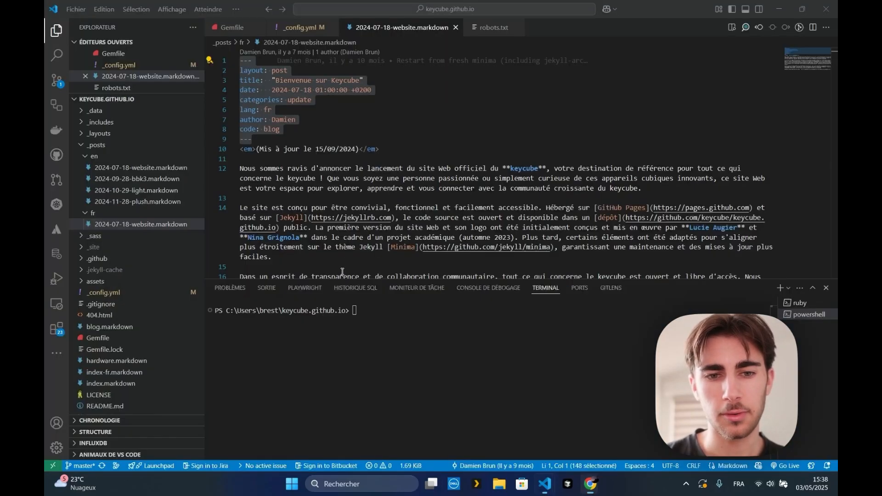
drag(347, 312, 227, 312)
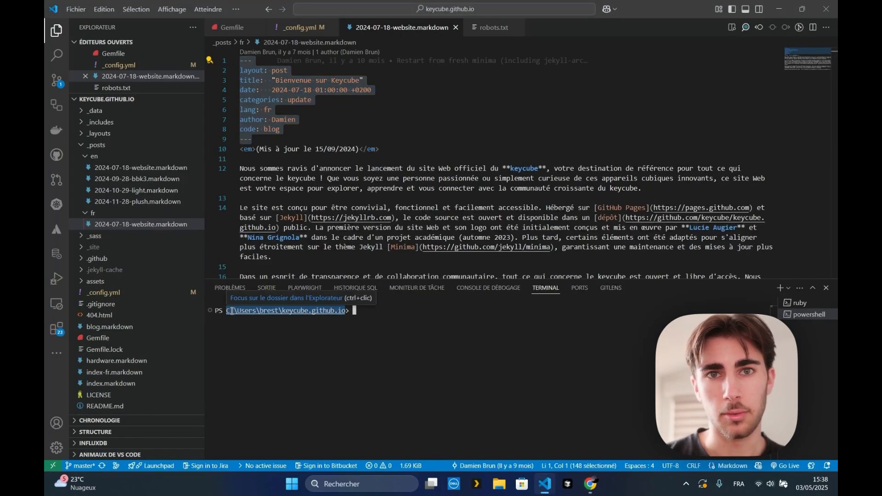
click(252, 314)
key(alt+Tab)
double_click(288, 306)
text(C:\Users\brest\keycube.github.io)
key(ctrl+a)
text(C:\Users\brest\keycube.github.io)
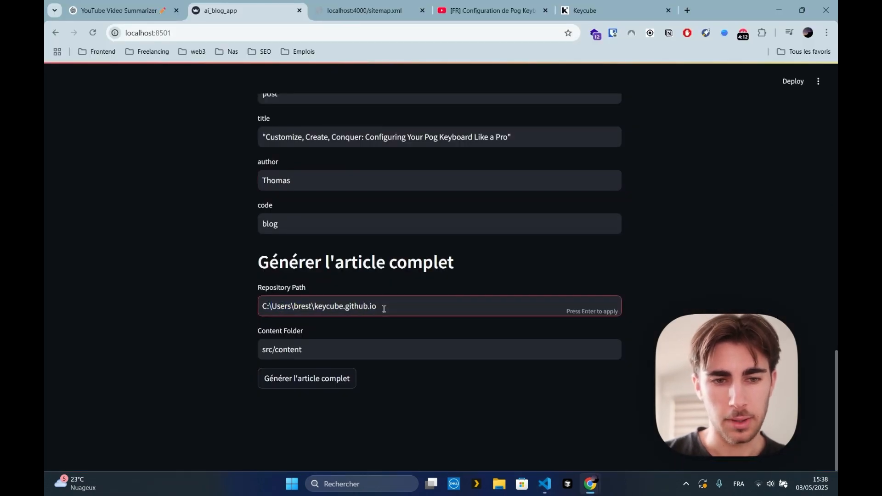
- Set the content folder to _posts after checking the repository's folder structure in Visual Studio Code, and generate the full article
drag(305, 355, 262, 352)
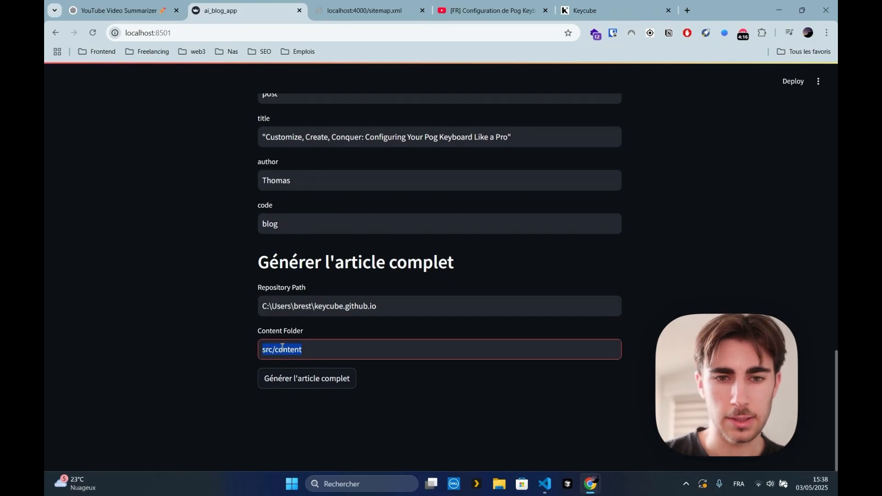
key(alt+Tab)
click(101, 146)
click(102, 148)
click(102, 158)
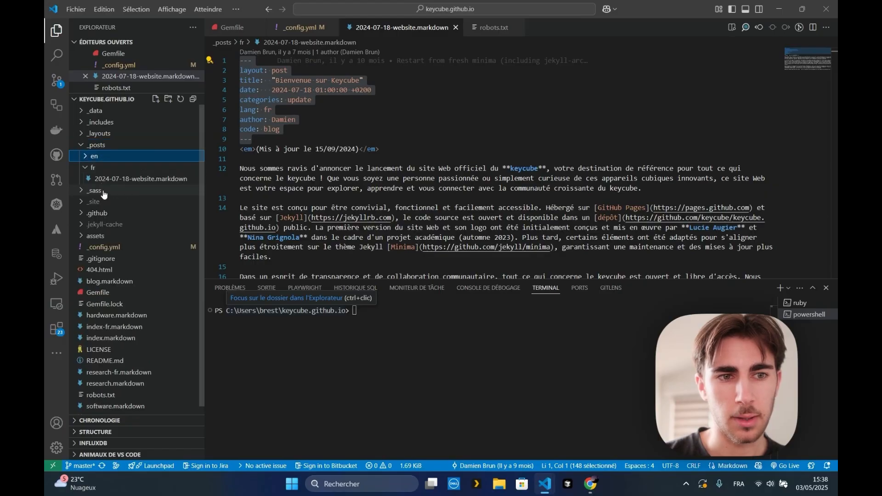
click(103, 167)
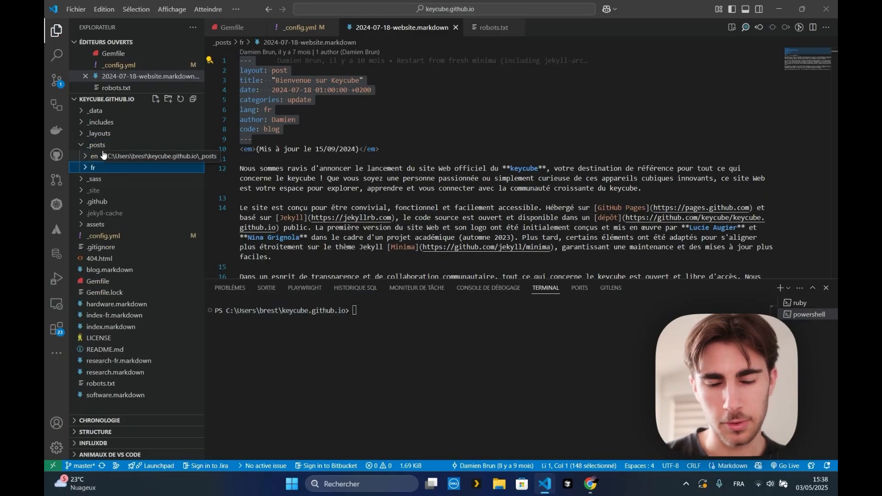
key(alt+Tab)
text(_posts)
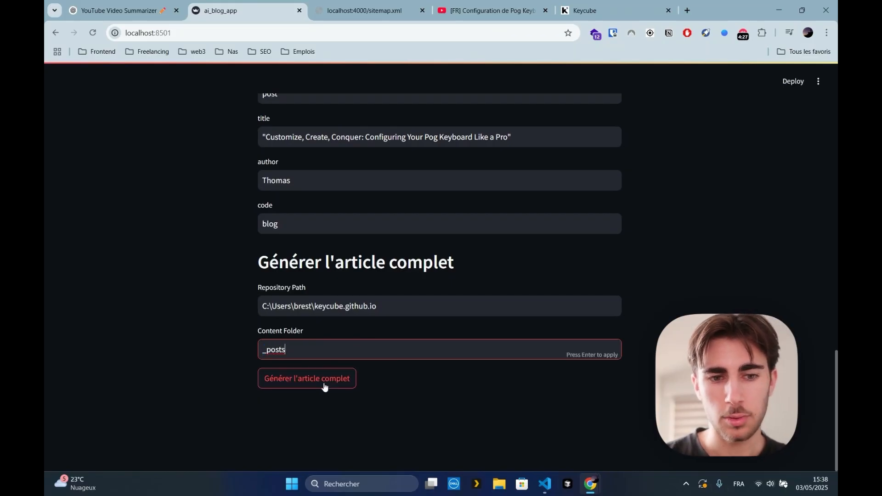
click(325, 388)
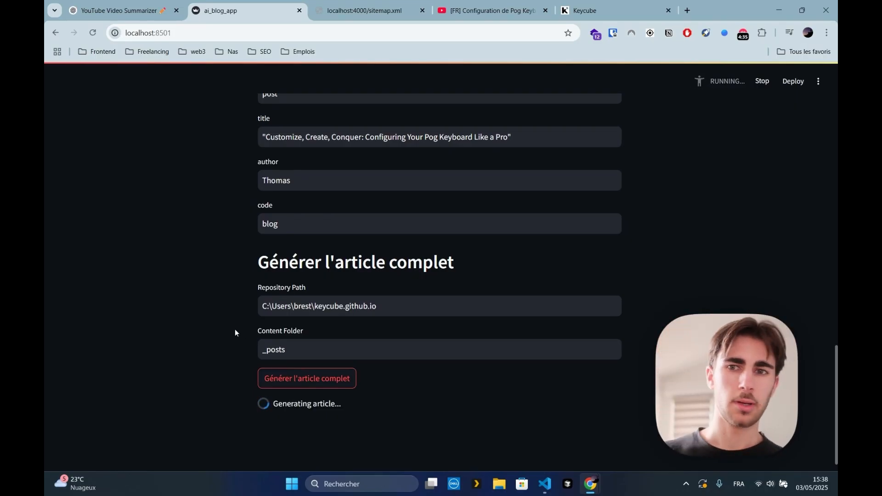
- Review the generated English article from its front matter and date through to the conclusion
scroll(180, 143, down, 1)
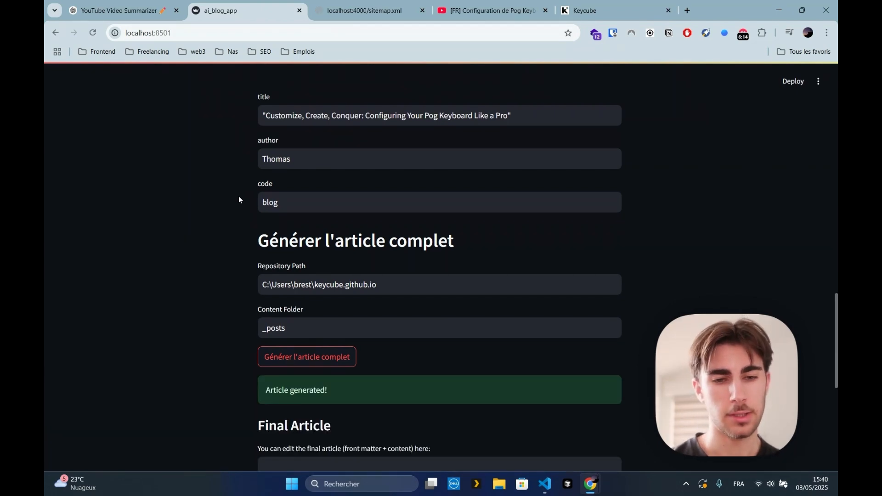
scroll(239, 196, down, 7)
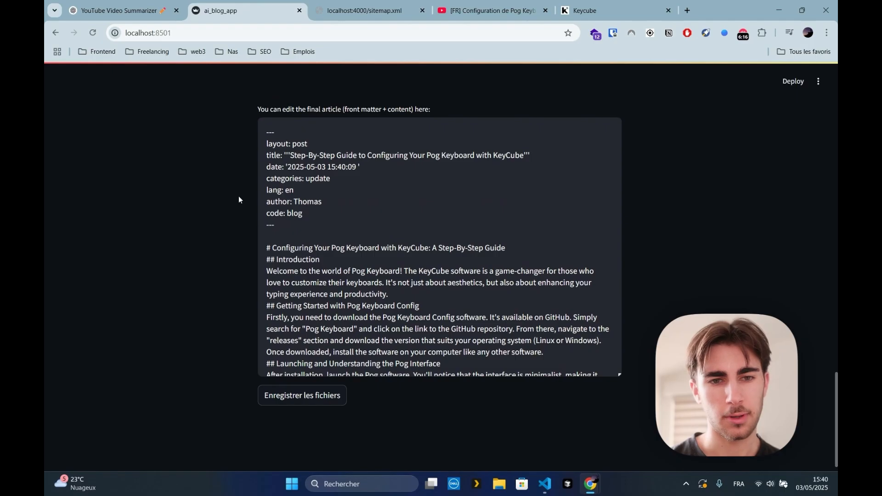
click(298, 227)
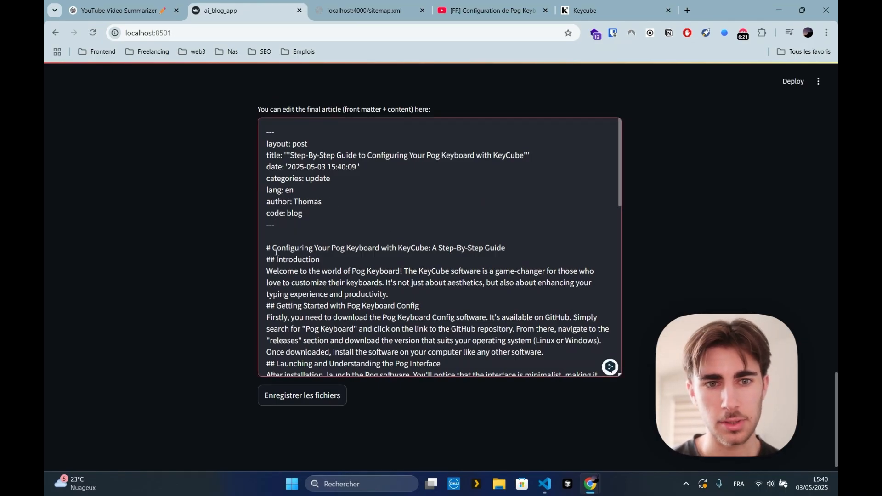
drag(297, 169, 359, 170)
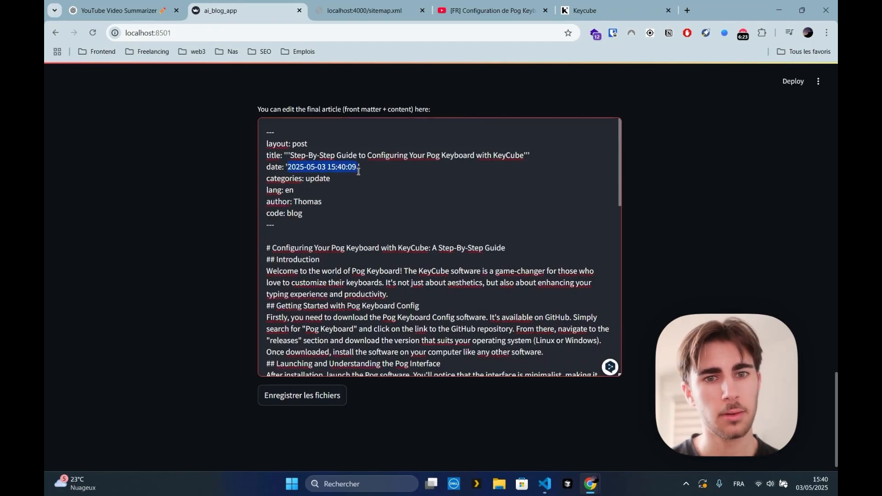
click(404, 170)
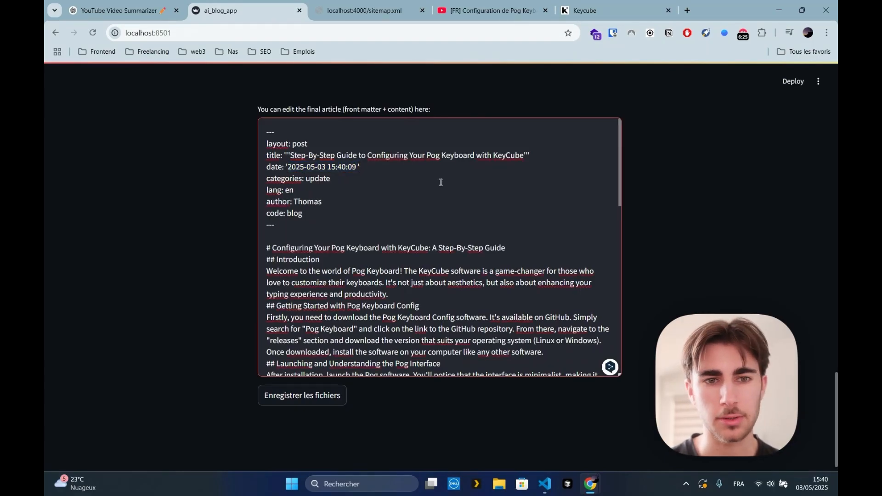
scroll(359, 317, down, 2)
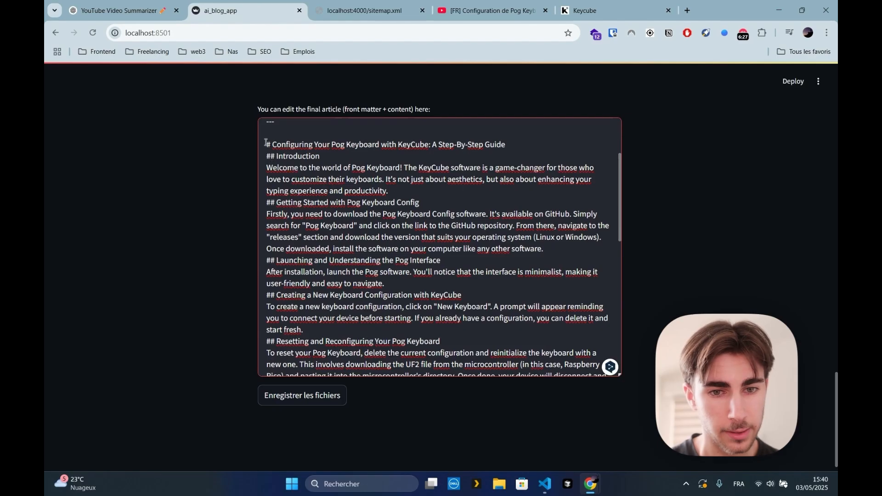
scroll(309, 232, down, 2)
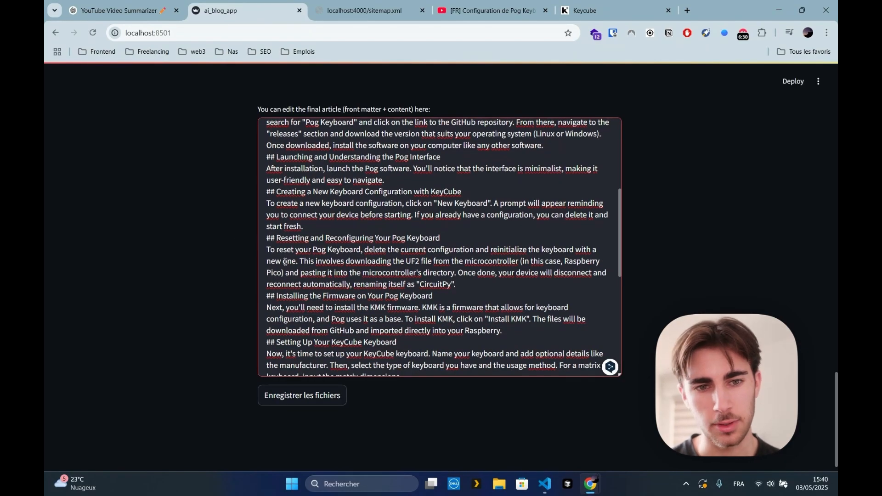
scroll(285, 262, down, 6)
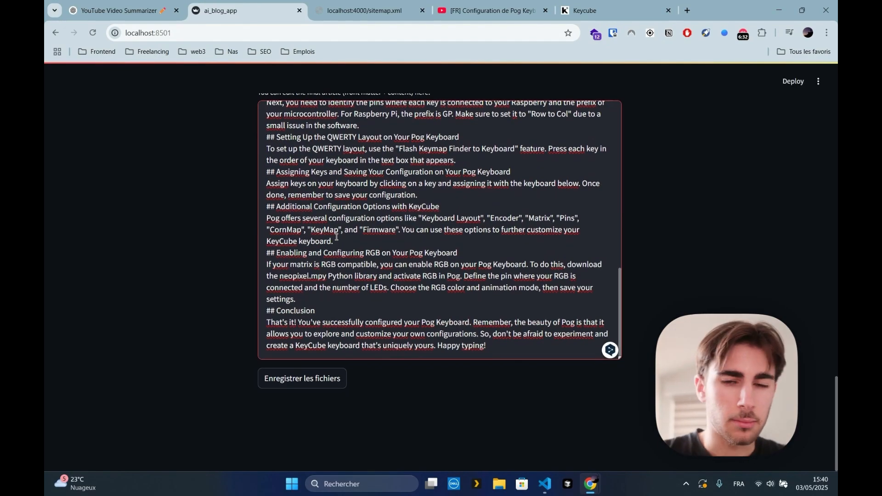
- Save the generated article files to the repository
click(324, 376)
scroll(322, 370, down, 1)
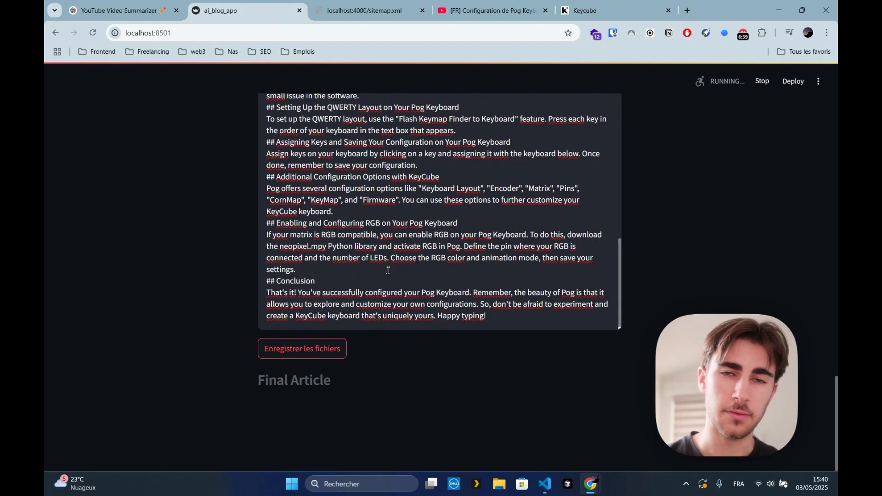
scroll(389, 270, up, 1)
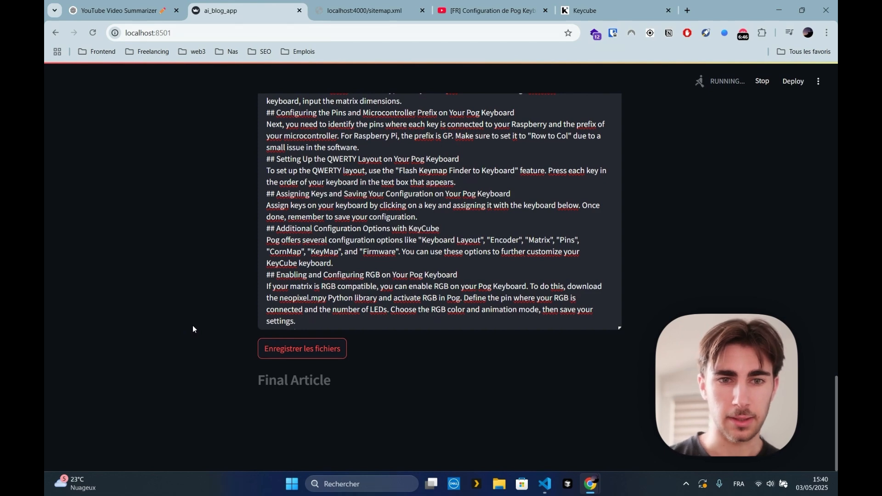
- Open the new customize-create-conquer article under _posts/en in Visual Studio Code, read it through and return to the blog app
key(alt+Tab)
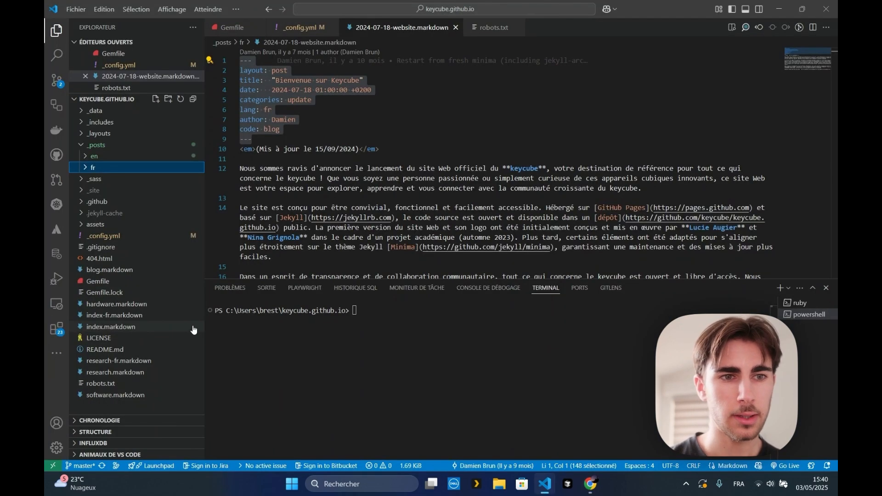
click(94, 156)
click(124, 213)
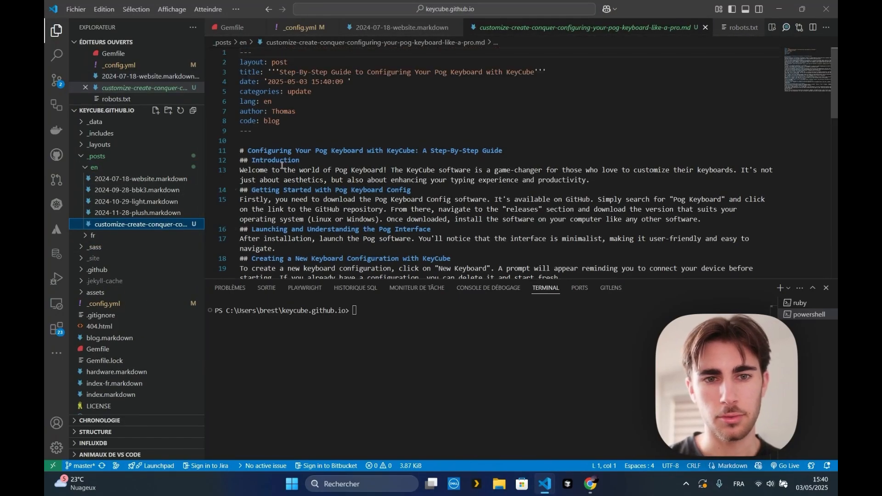
scroll(279, 165, down, 3)
scroll(279, 165, down, 7)
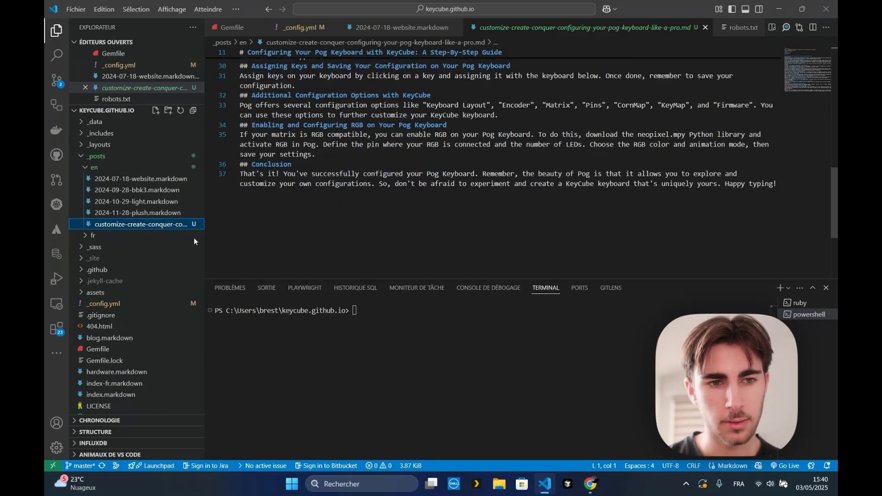
click(195, 236)
key(alt+Tab)
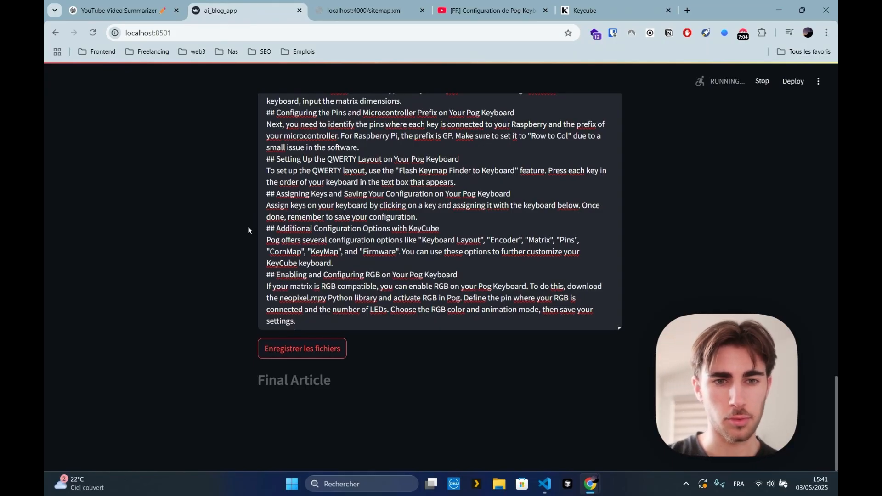
- Open the customize-create-conquer article under _posts/fr in Visual Studio Code, read it through its conclusion and return to the blog app
key(alt+Tab)
key(alt+Tab)
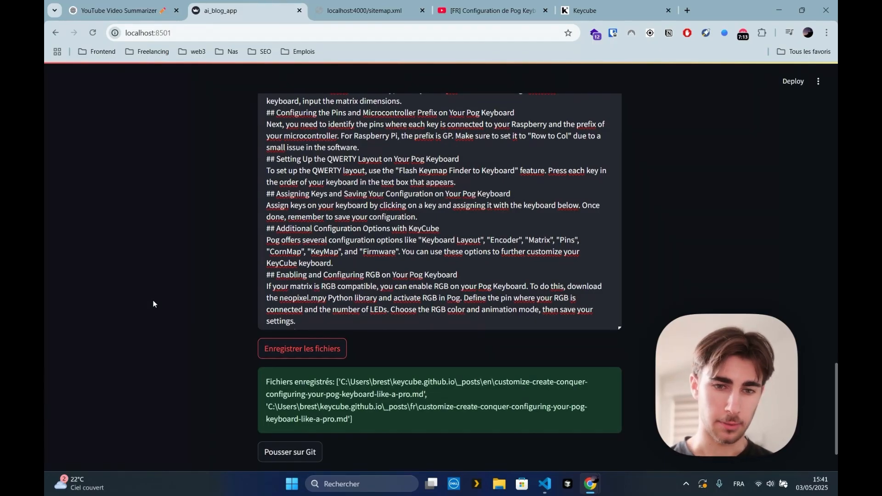
key(alt+Tab)
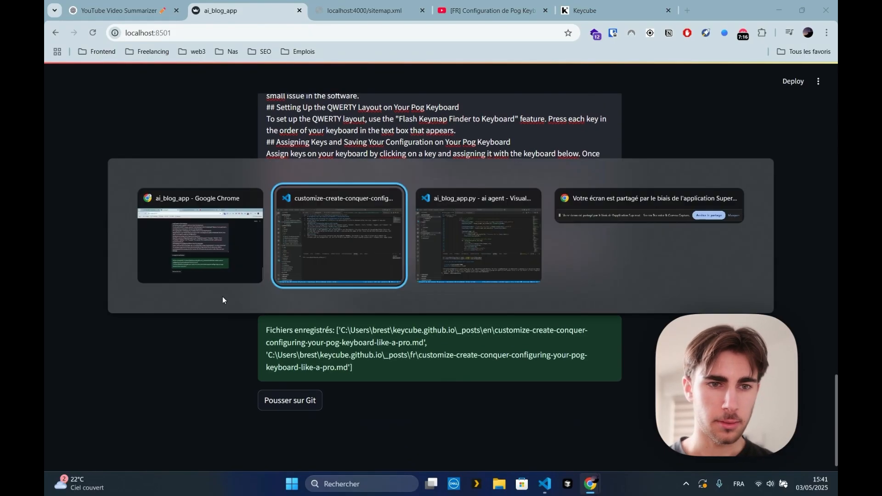
click(123, 237)
click(123, 259)
scroll(317, 191, down, 10)
scroll(317, 191, down, 3)
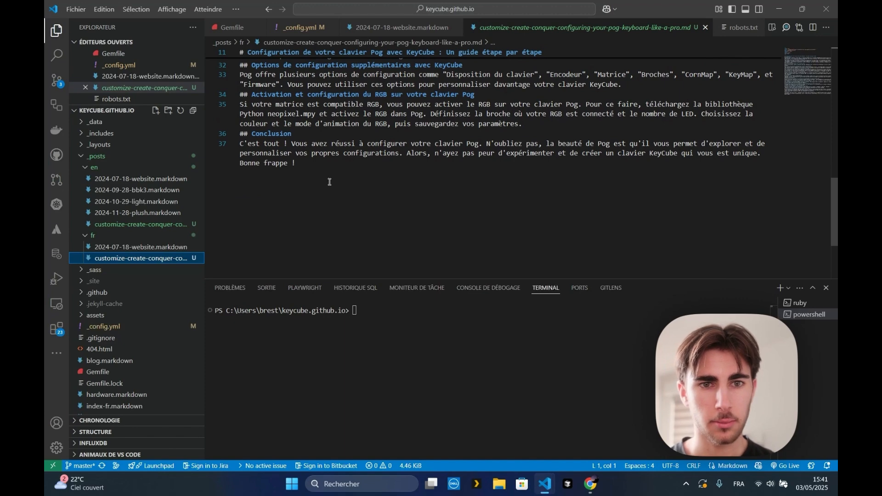
click(302, 190)
scroll(300, 193, up, 3)
key(alt+Tab)
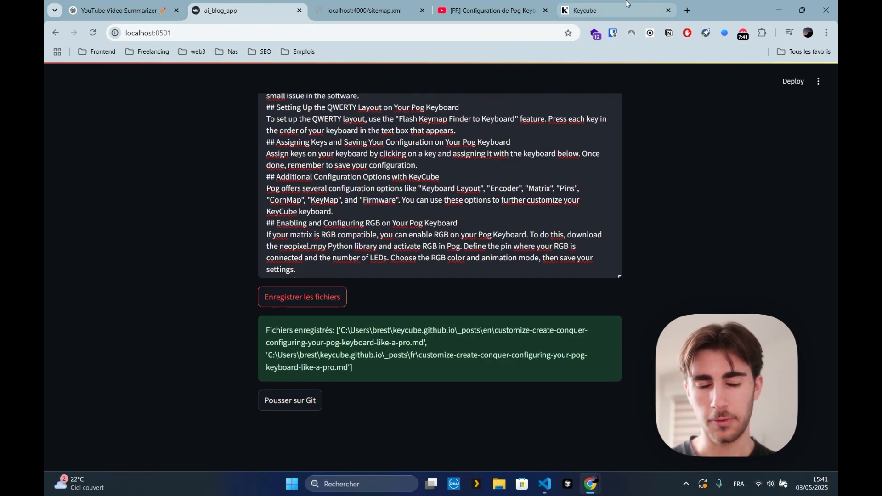
- Open the Blog page of the live Keycube website to view its published posts
mouse_move(628, 4)
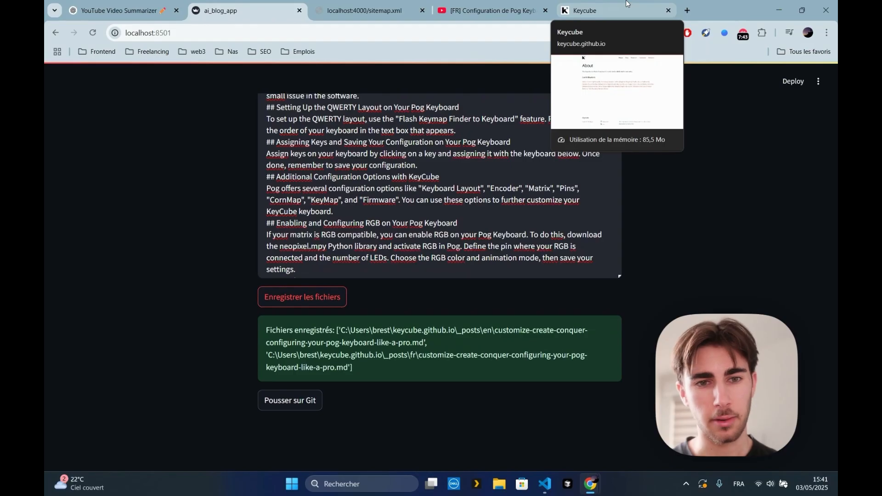
click(628, 3)
click(489, 83)
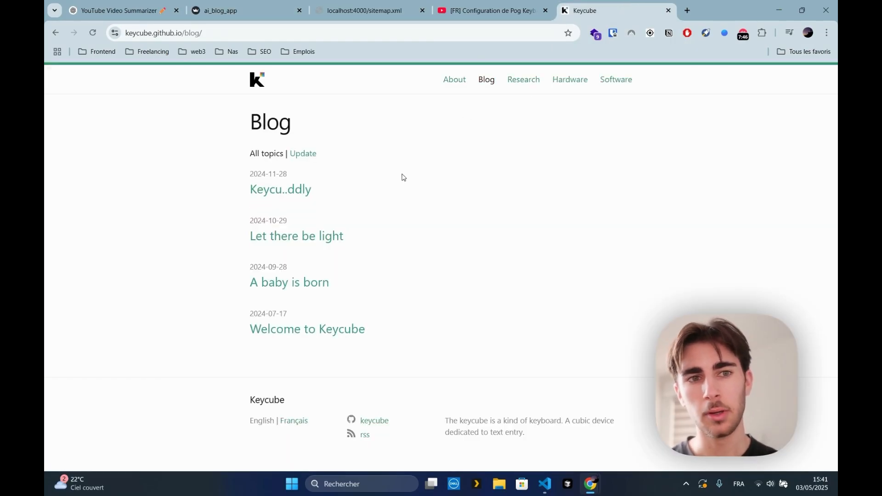